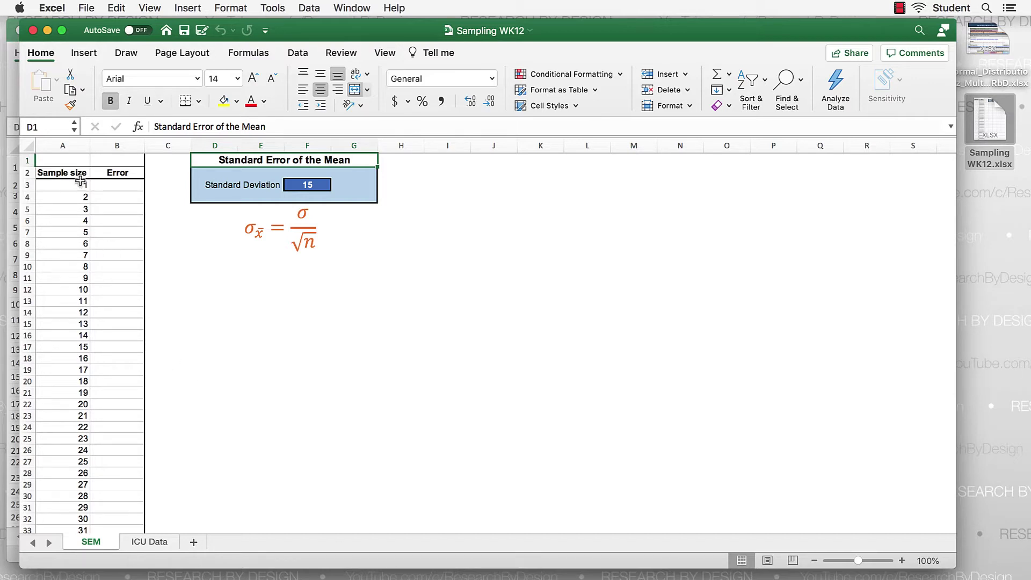
left_click(73, 145)
scroll(65, 380, "down", 10)
scroll(65, 380, "down", 20)
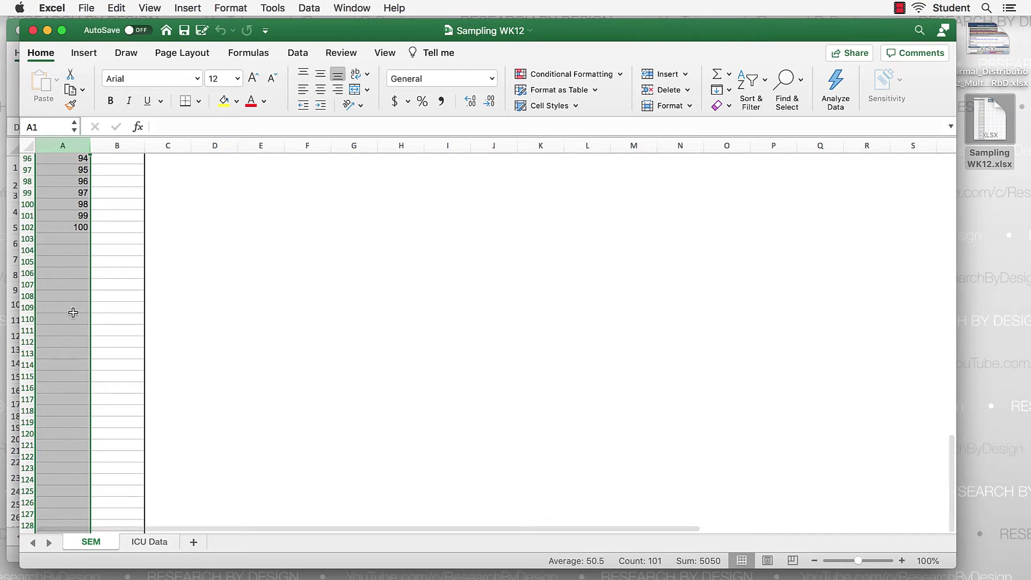
scroll(75, 301, "up", 20)
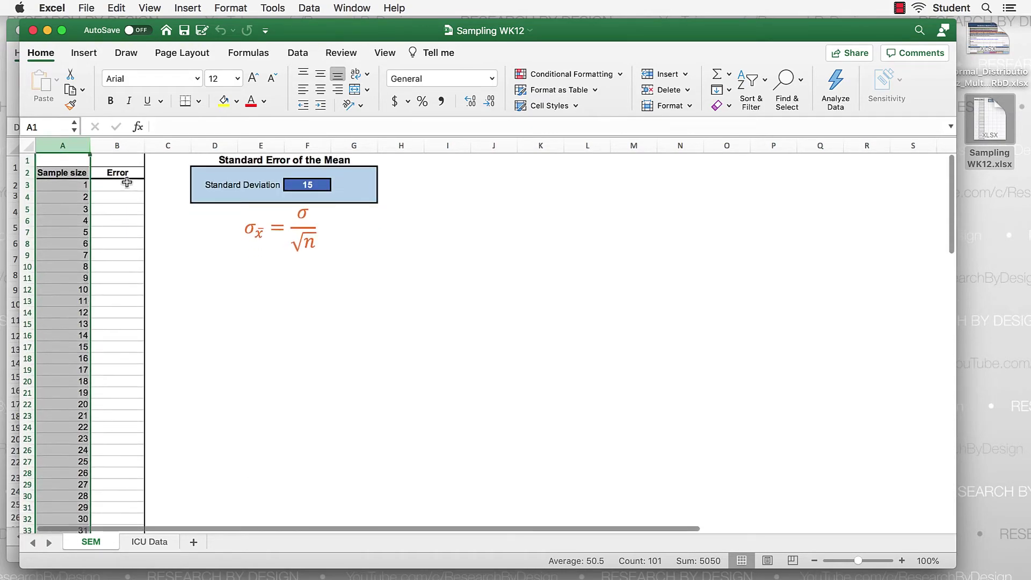
left_click(133, 162)
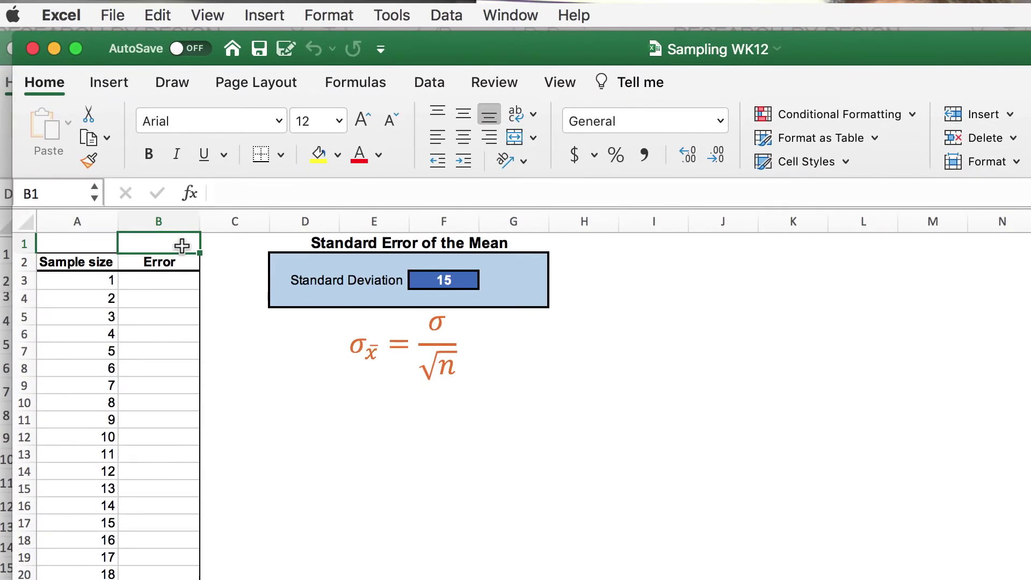
left_click(397, 344)
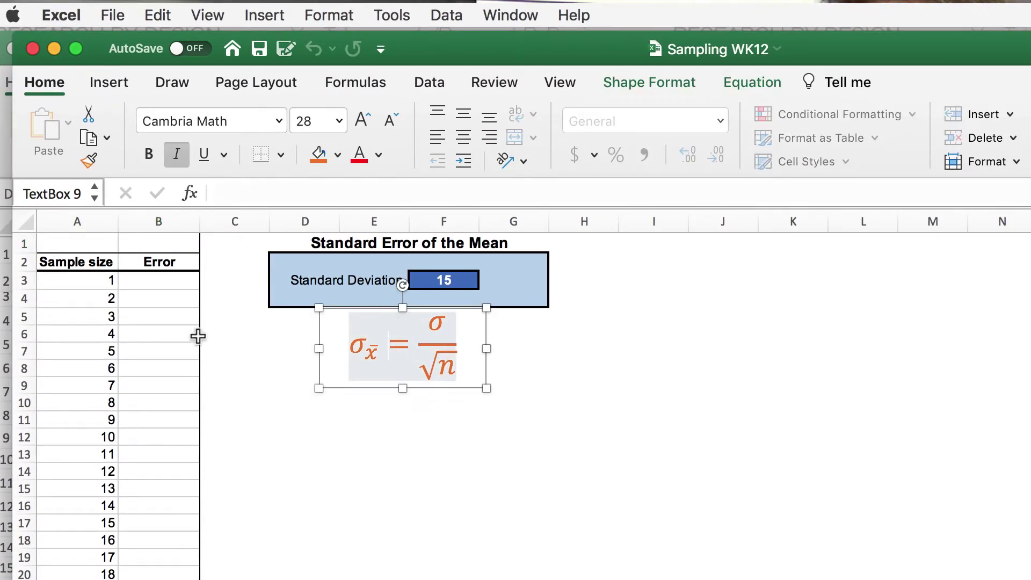
left_click(470, 282)
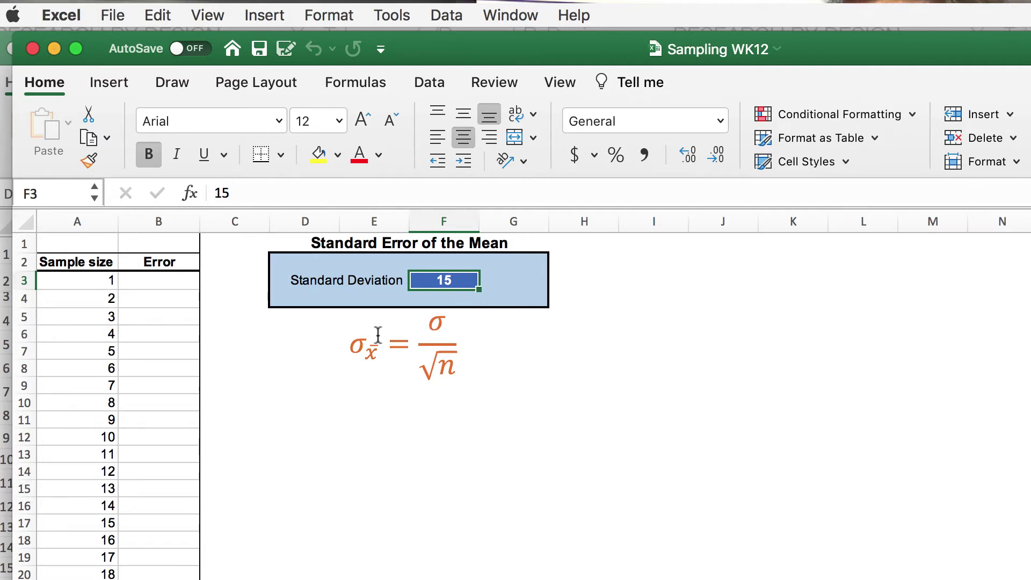
left_click(169, 284)
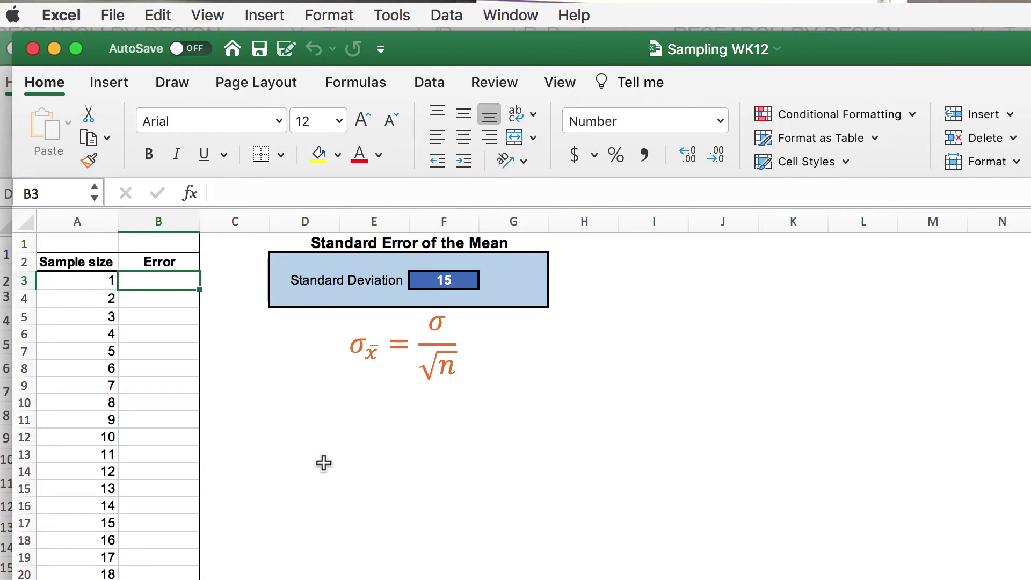
- Enter =$F$3/sqrt(A3) in B3 so the first standard error reads 15.000
type("=")
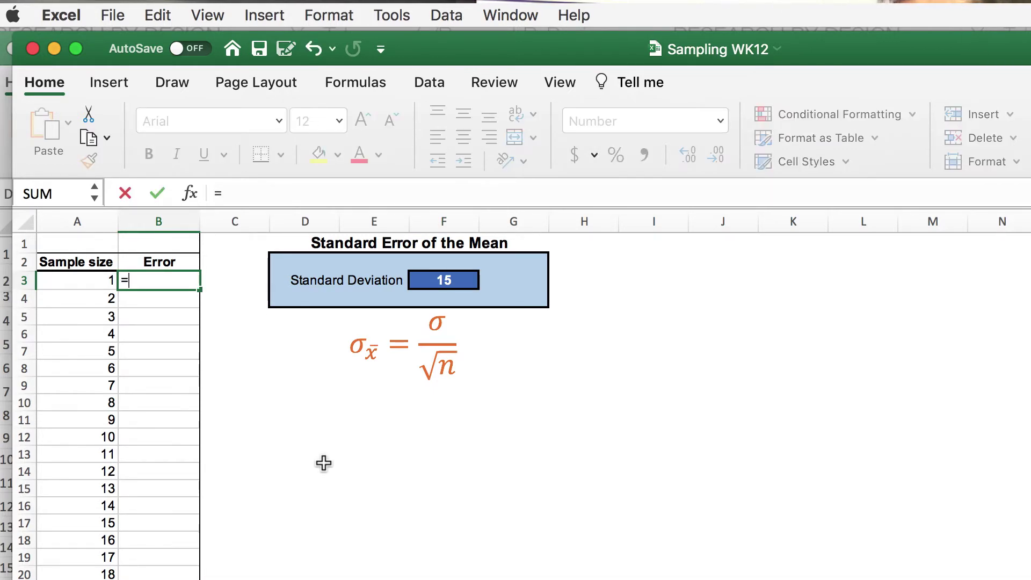
type("f")
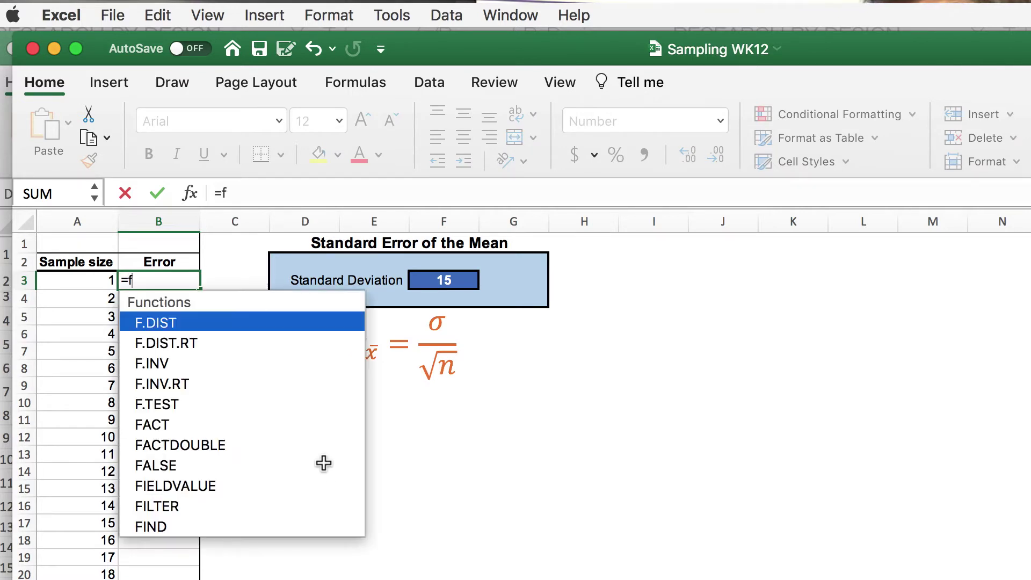
type("3")
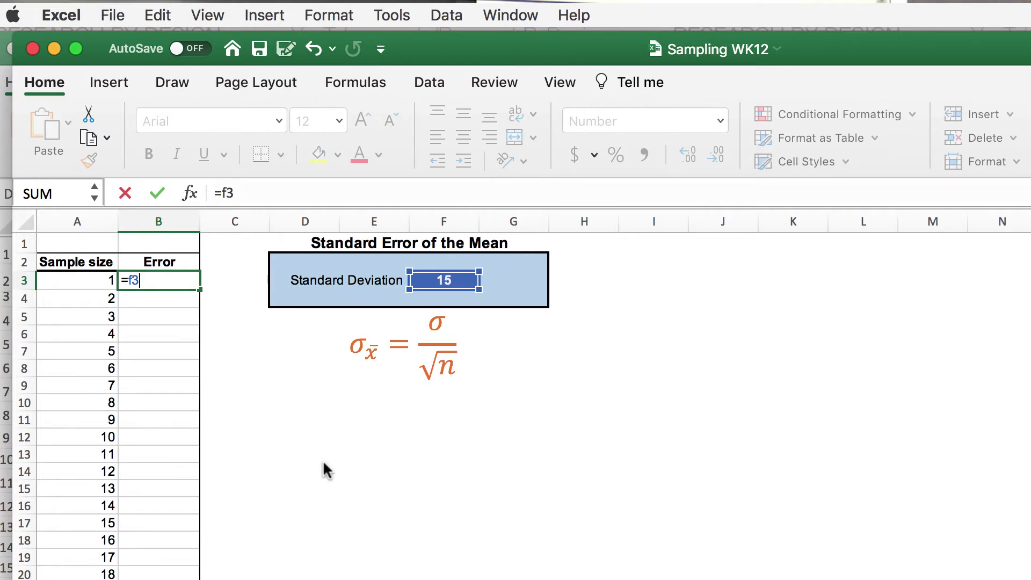
key("super+t")
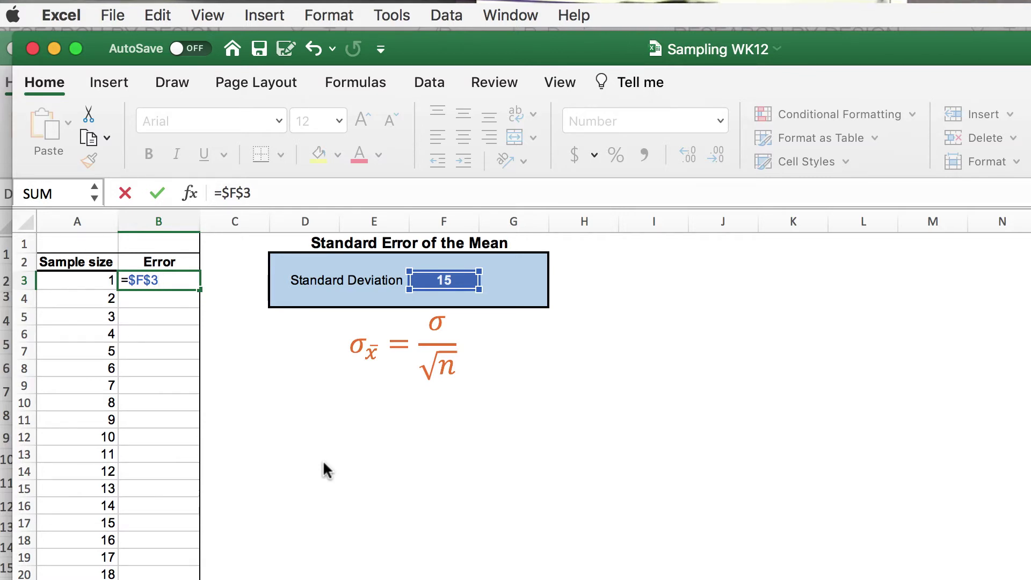
type("/")
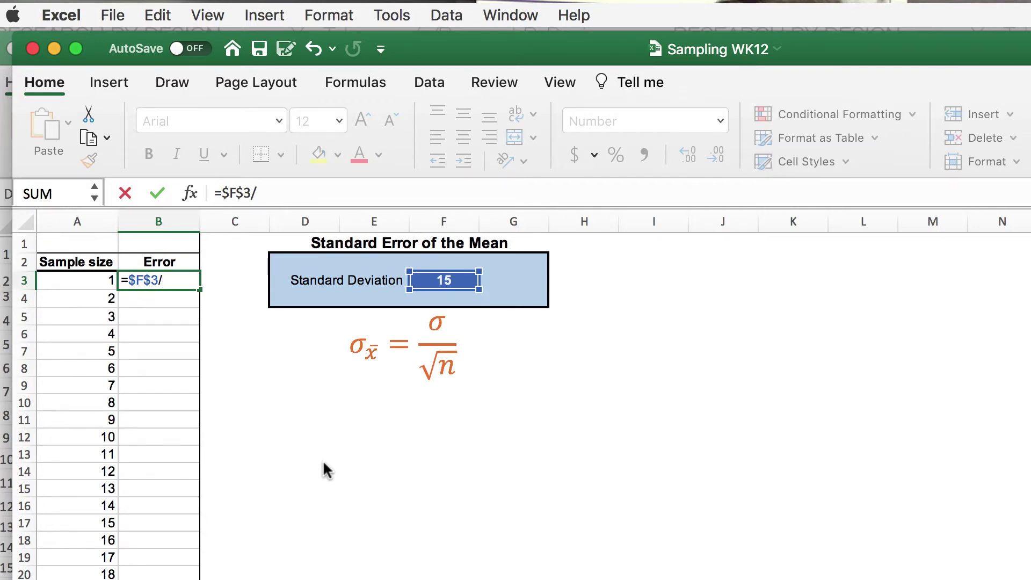
type("sqrt(")
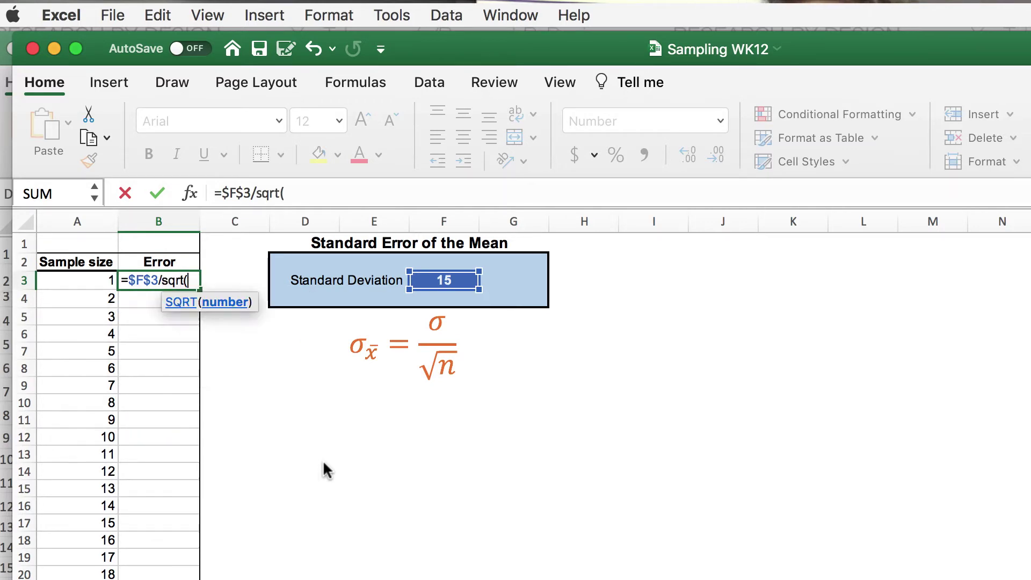
left_click(91, 283)
type(")")
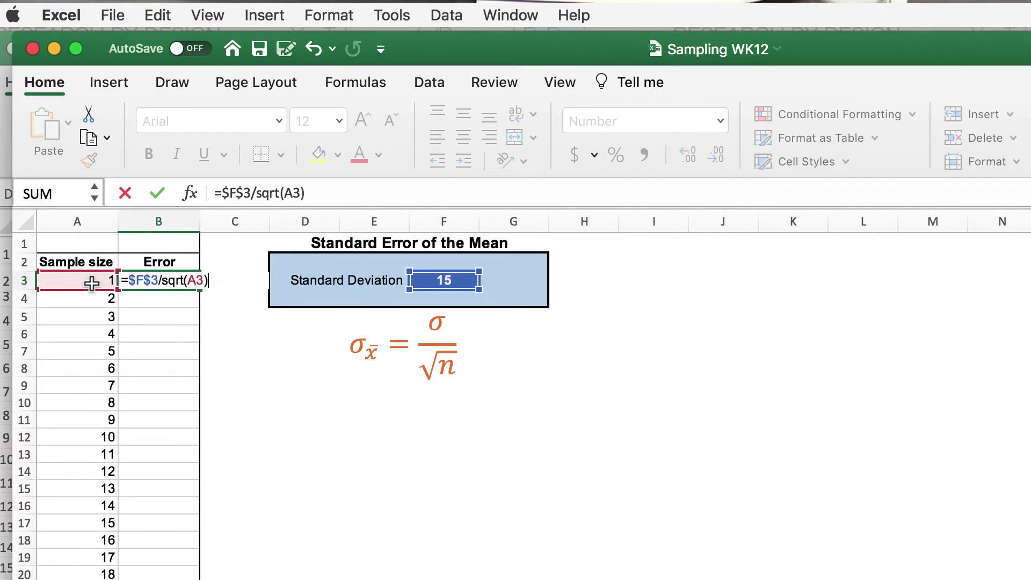
key("Return")
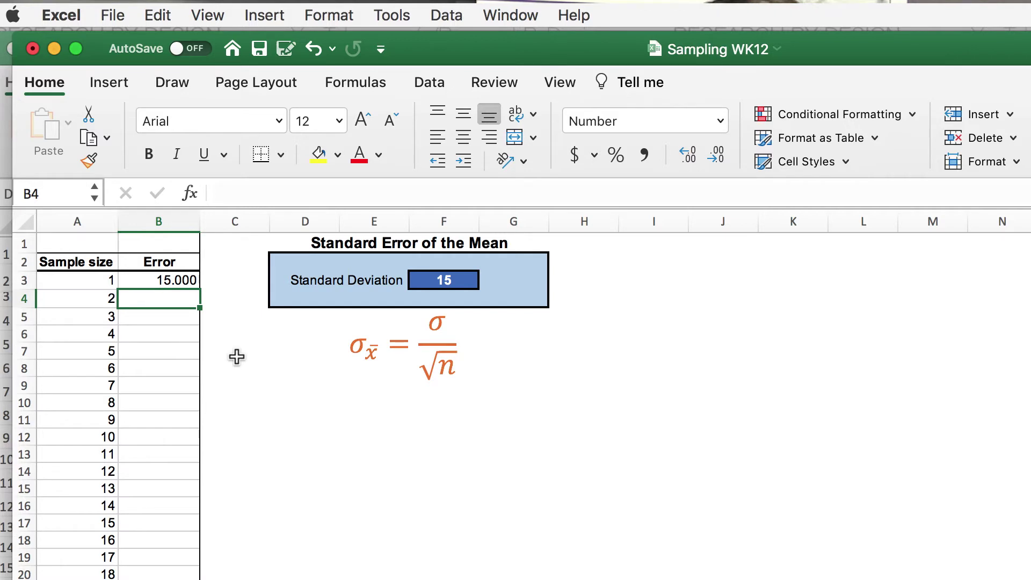
- Copy the B3 standard error formula down to row 102, ending at 1.500 for sample size 100
left_click(167, 280)
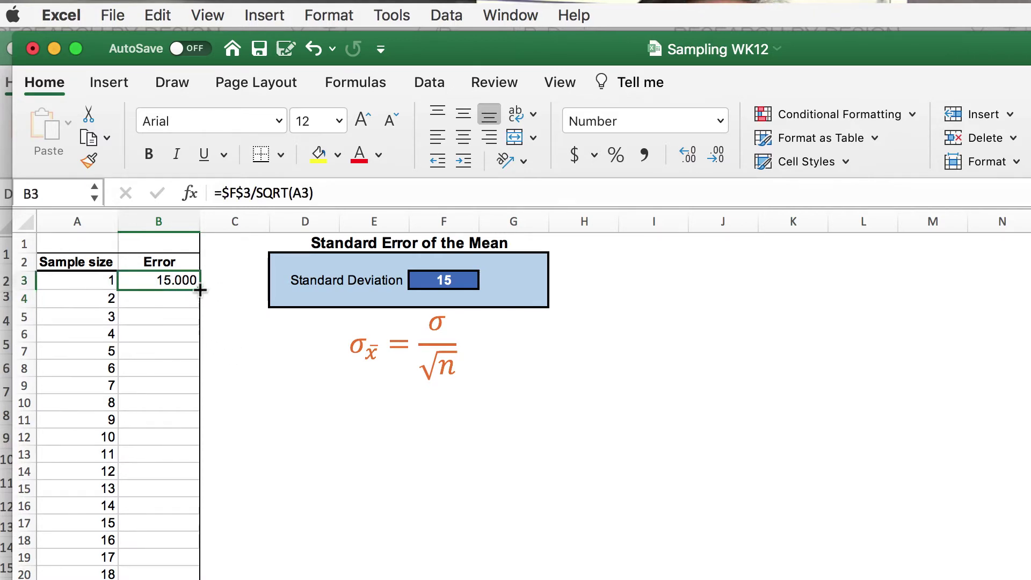
double_click(200, 290)
scroll(219, 403, "down", 10)
scroll(219, 403, "down", 15)
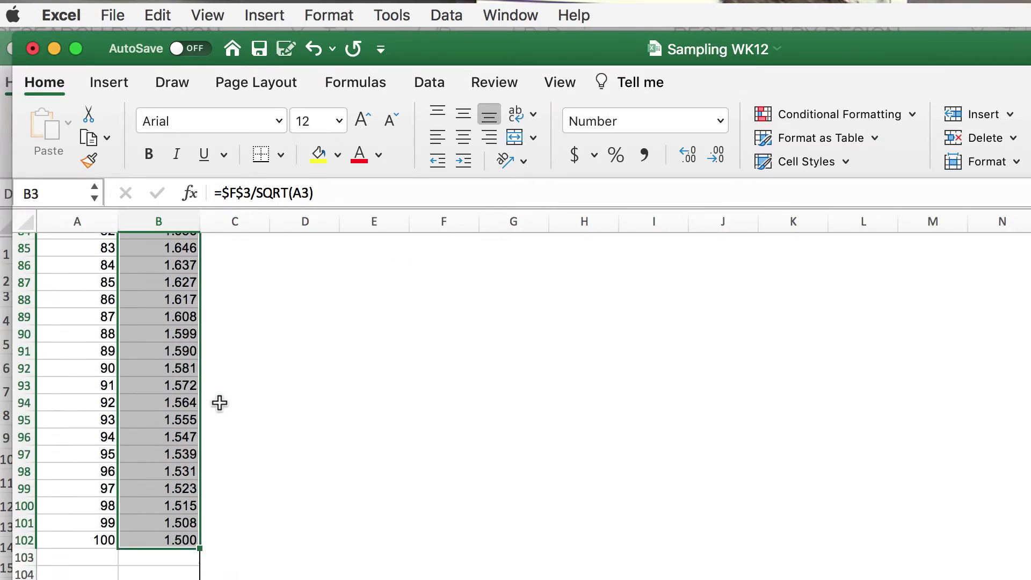
scroll(220, 403, "up", 10)
scroll(220, 403, "up", 15)
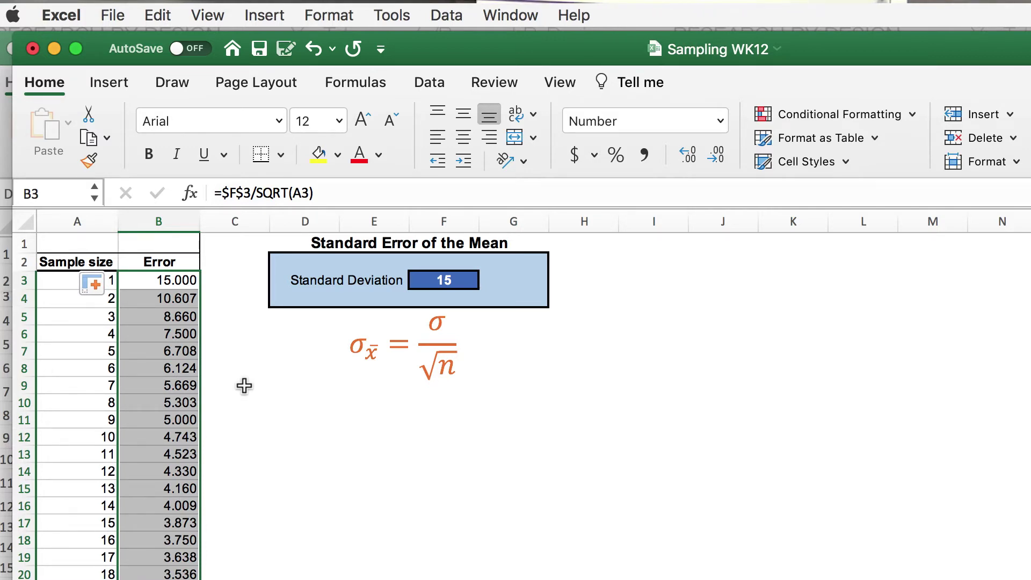
- Insert a basic 2-D line chart of the Error values
left_click(109, 83)
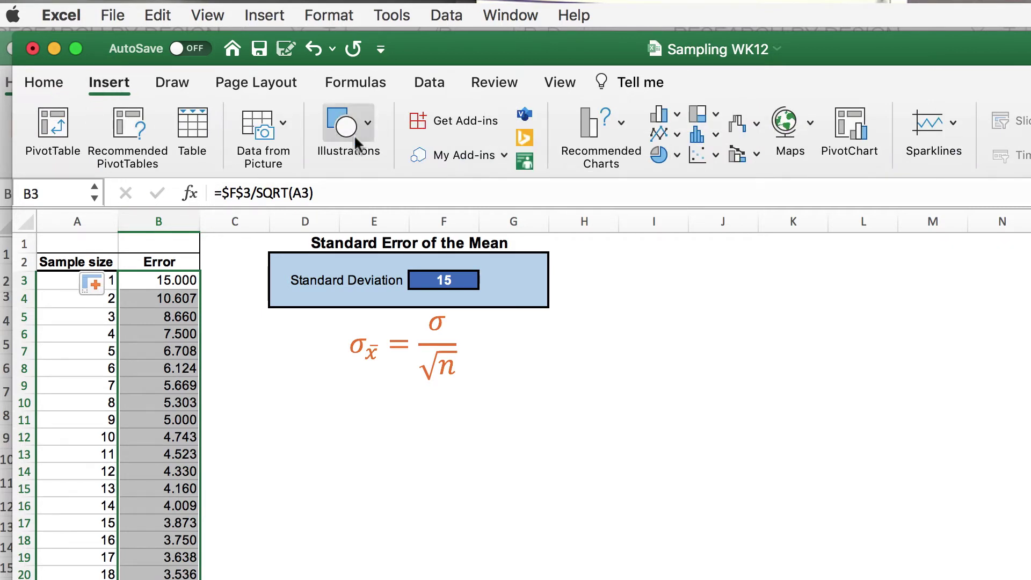
left_click(675, 132)
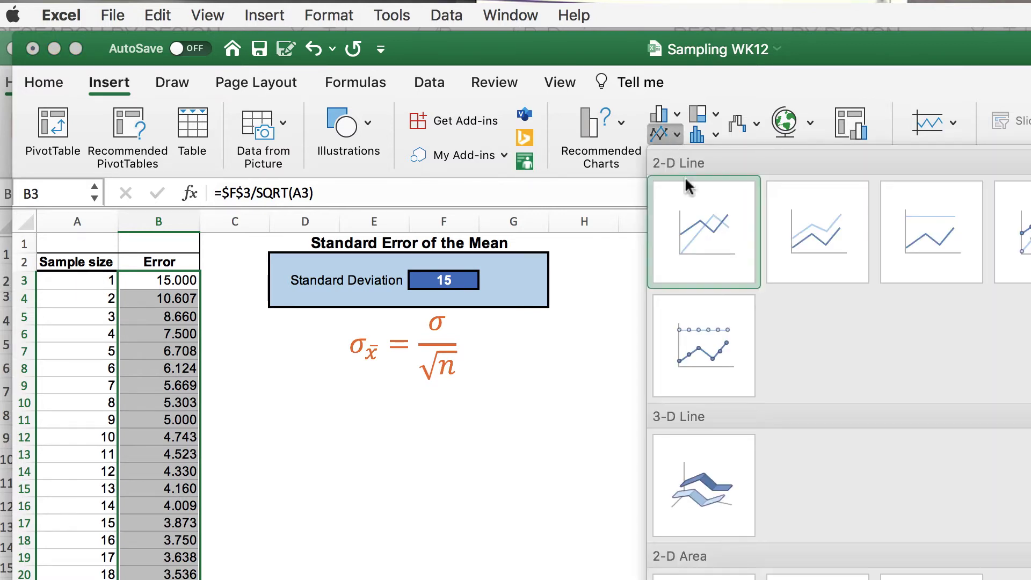
left_click(700, 229)
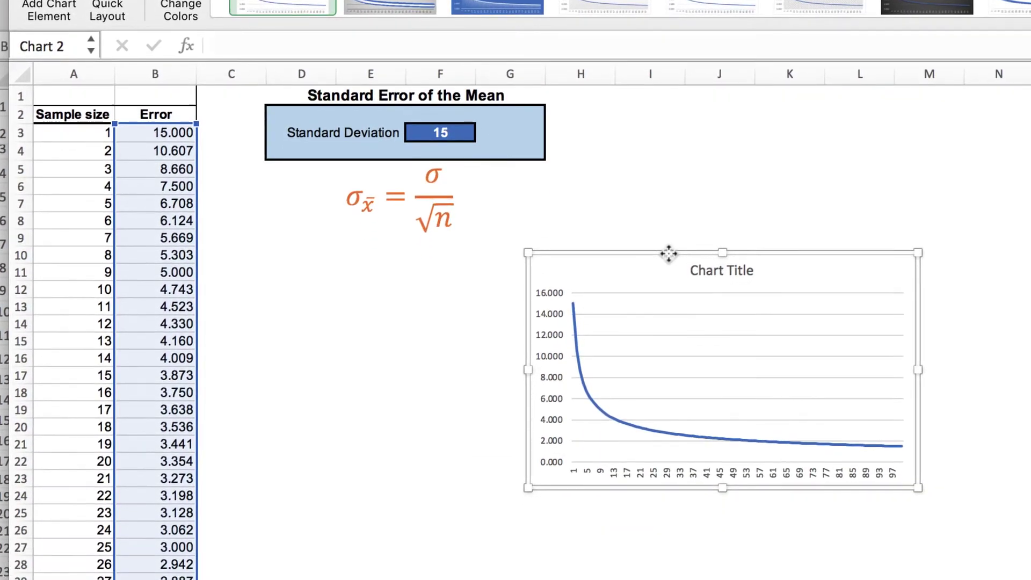
- Move the chart beneath the equation near column D and enlarge it down and right
left_click_drag(667, 399, 550, 396)
left_click_drag(545, 187, 381, 167)
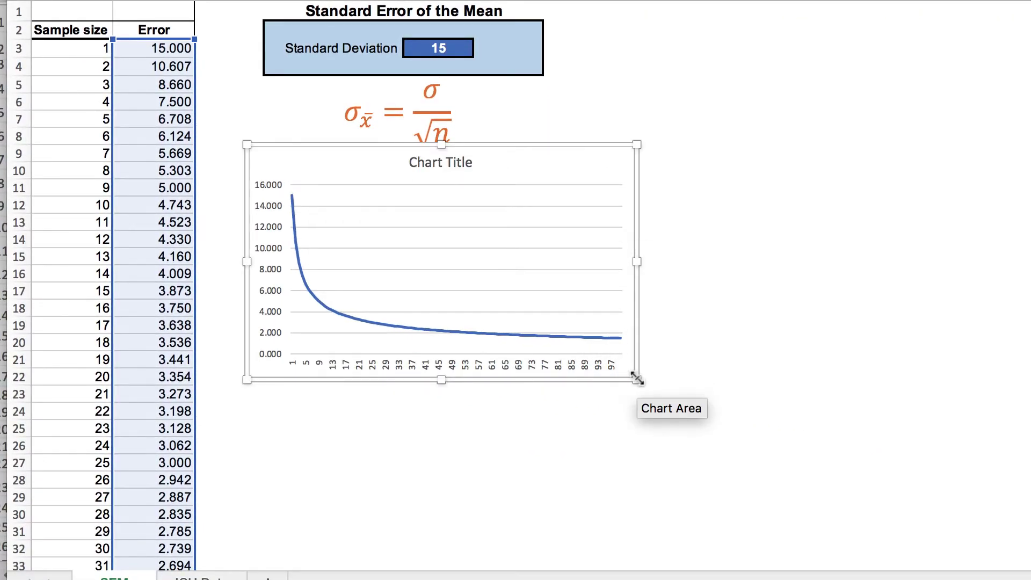
left_click_drag(636, 379, 792, 556)
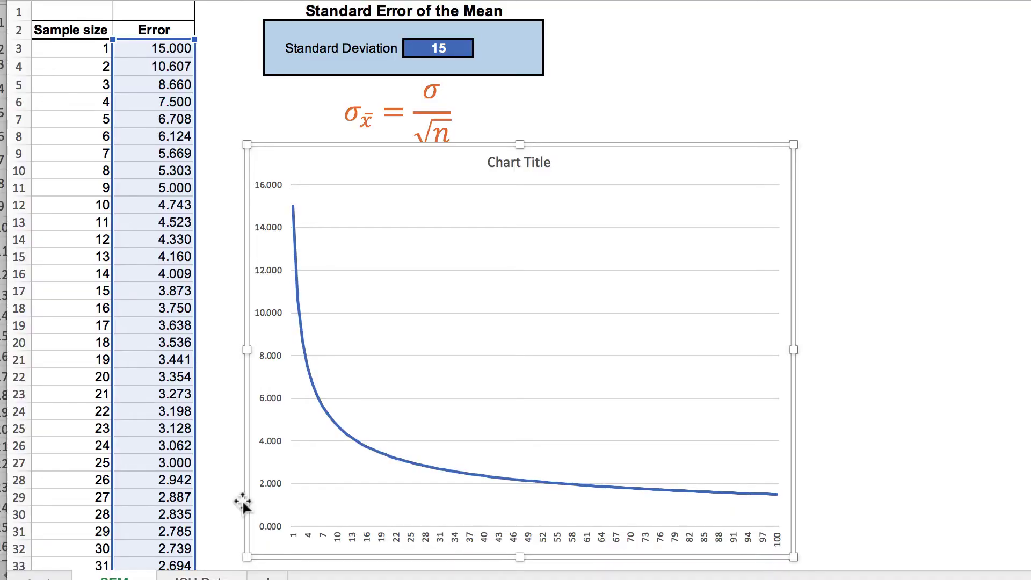
mouse_move(295, 261)
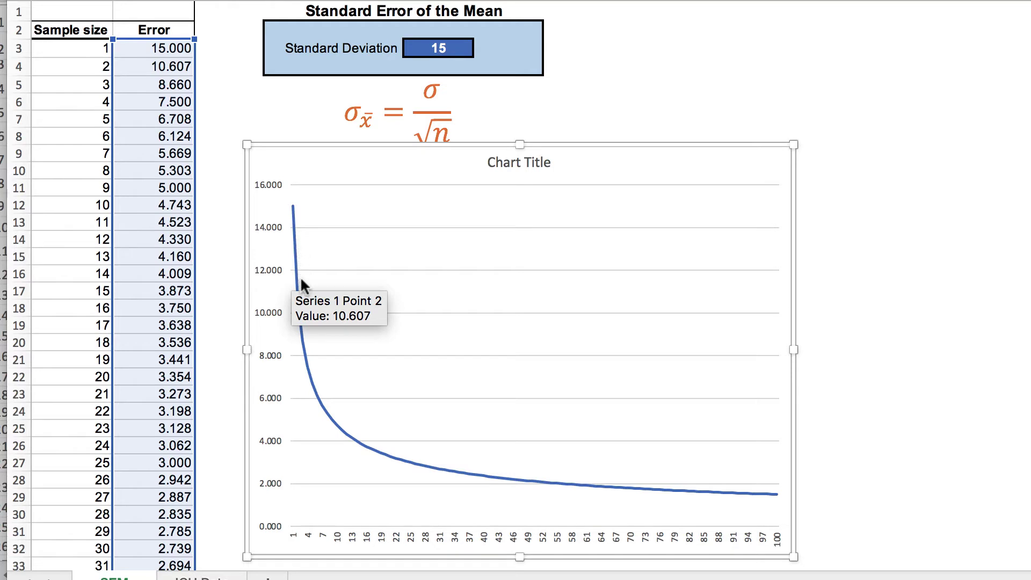
mouse_move(301, 333)
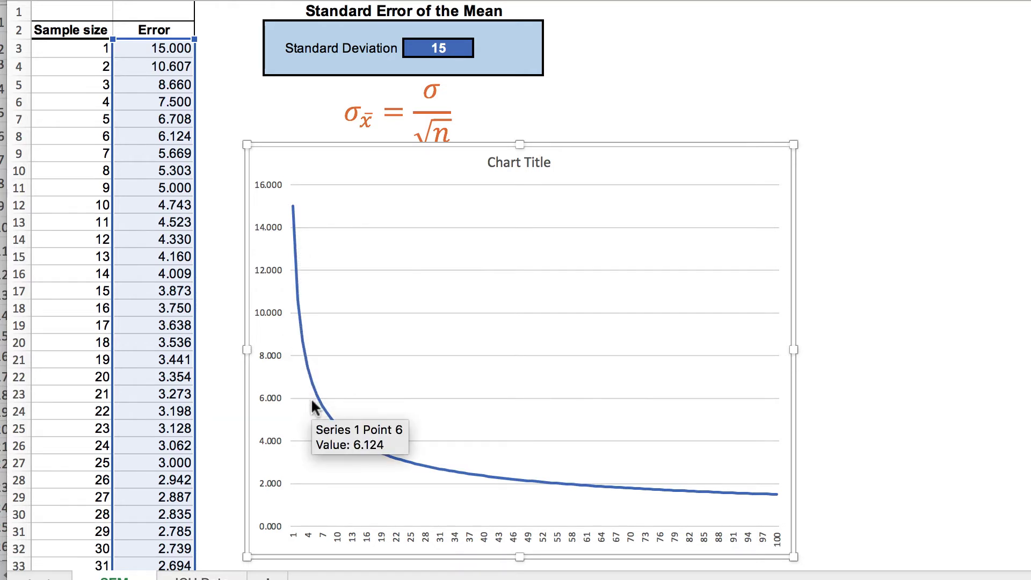
mouse_move(329, 424)
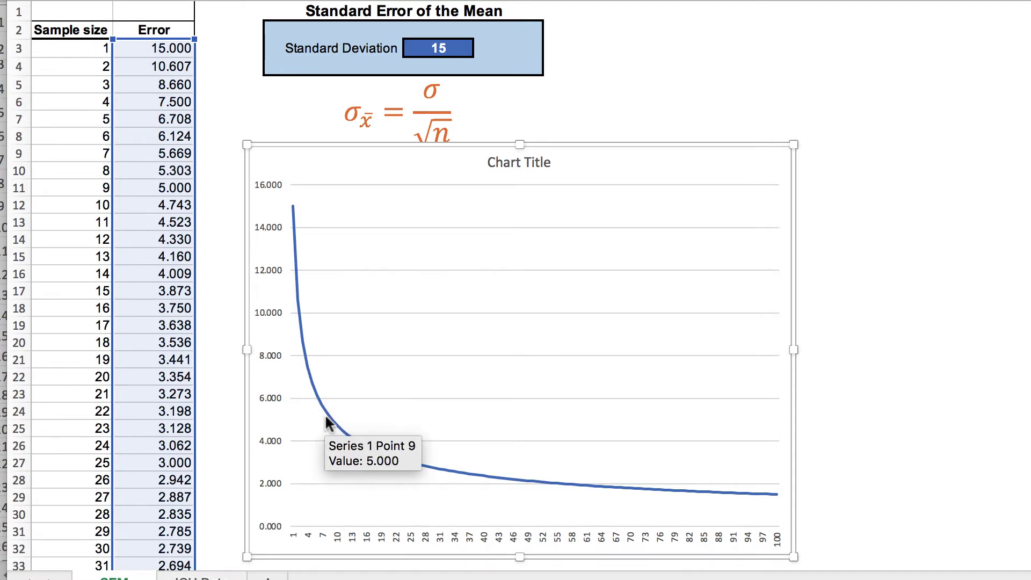
mouse_move(353, 444)
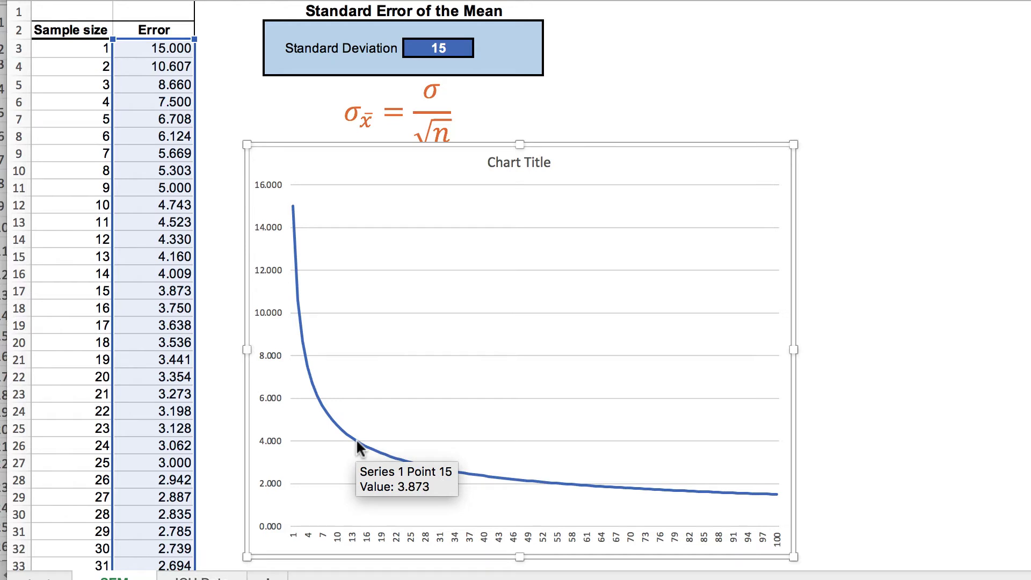
mouse_move(393, 458)
mouse_move(434, 468)
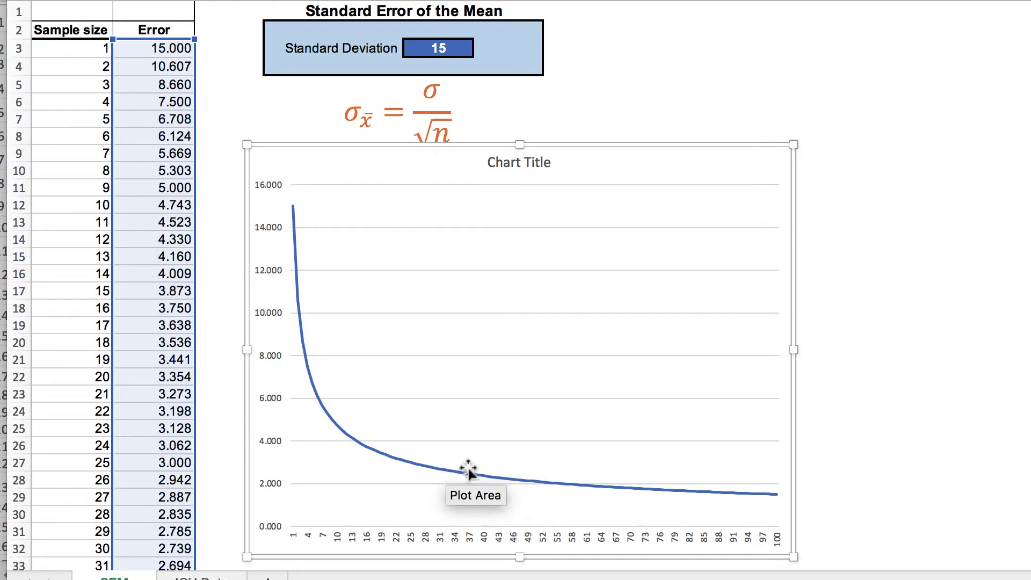
mouse_move(489, 478)
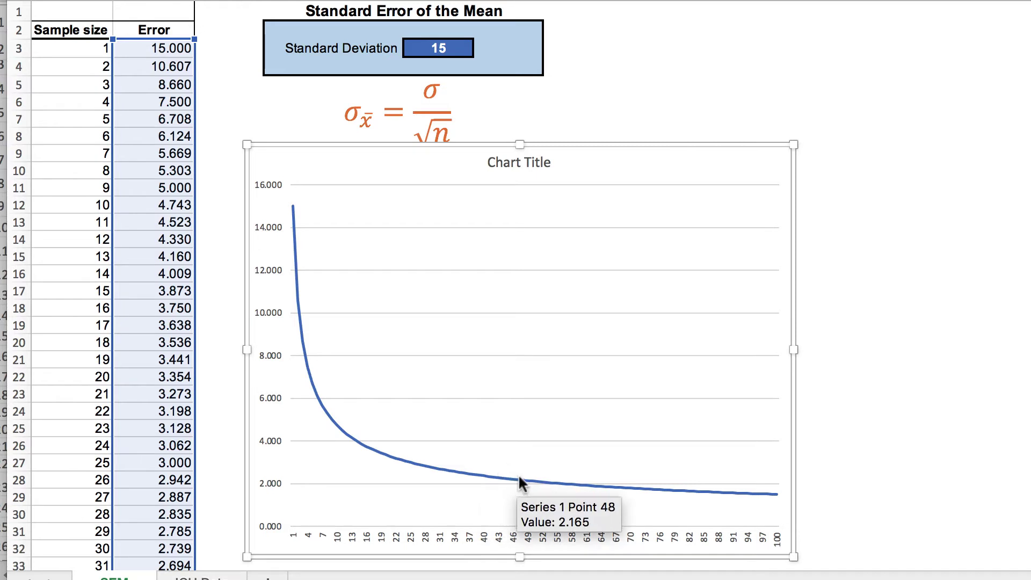
mouse_move(528, 482)
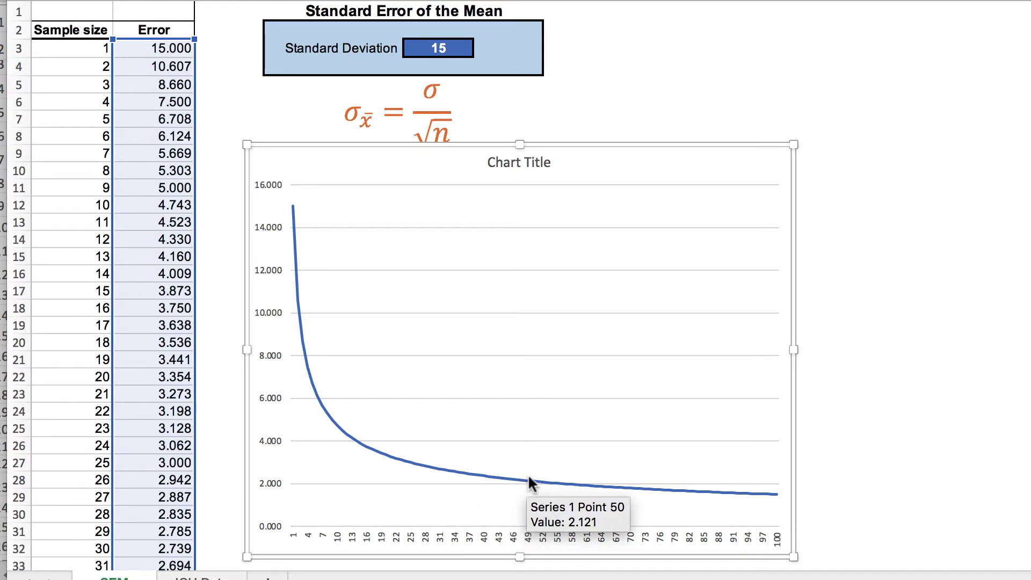
mouse_move(571, 482)
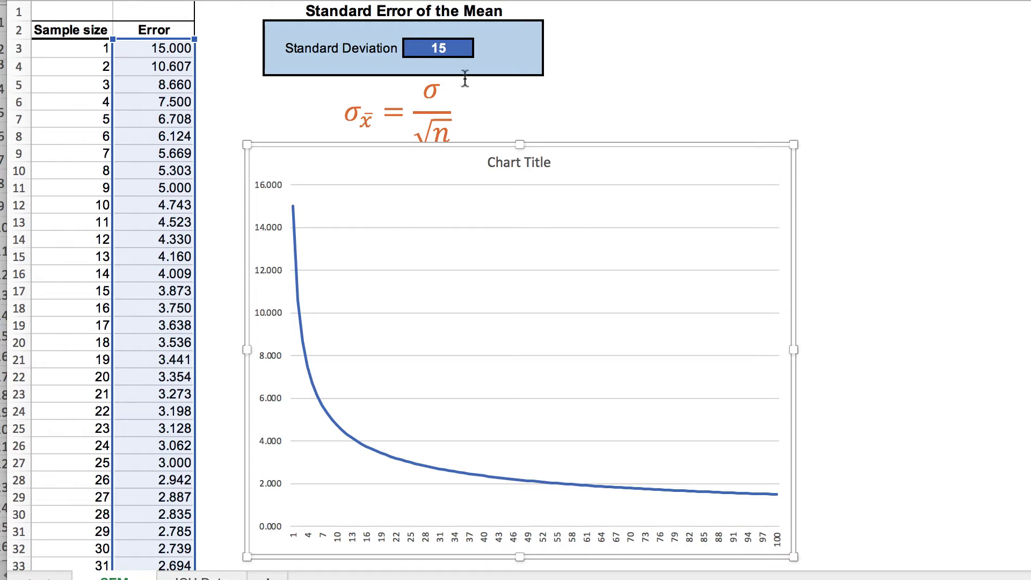
- Enter standard deviations of 30, then 100, finally leaving 6 so Error starts at 6.000
left_click(458, 47)
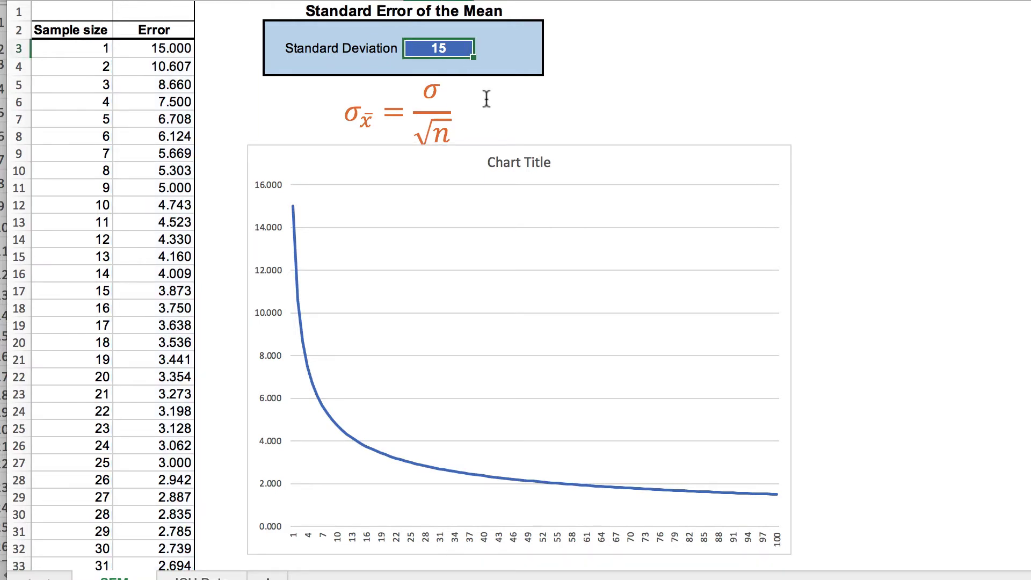
type("30")
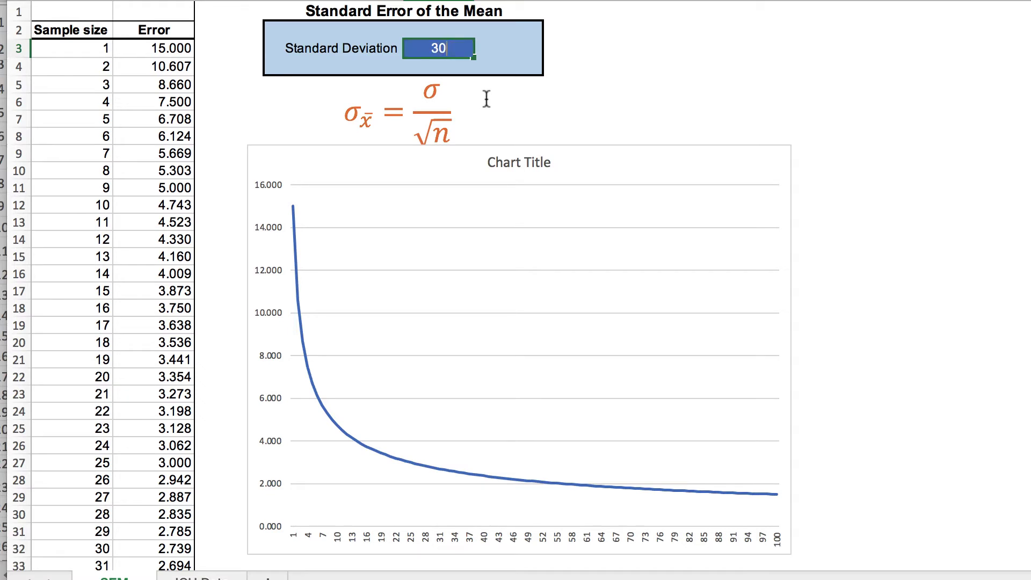
left_click(485, 98)
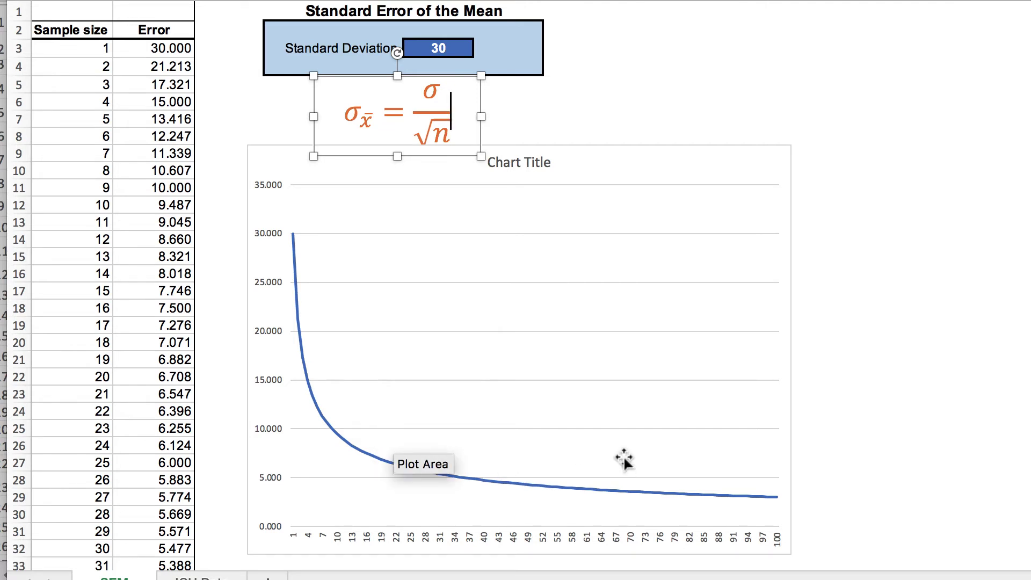
left_click(446, 59)
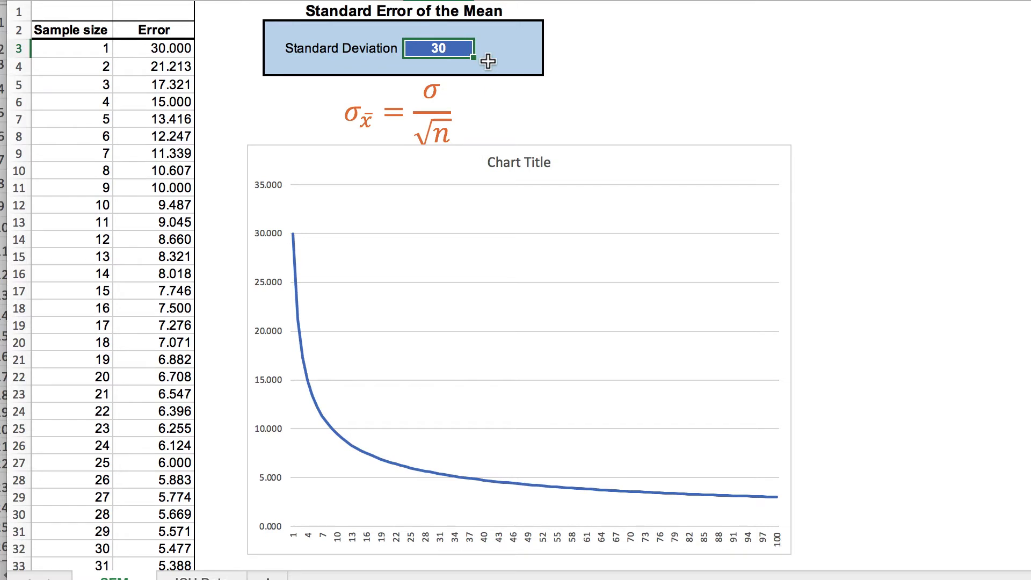
type("100")
key("Return")
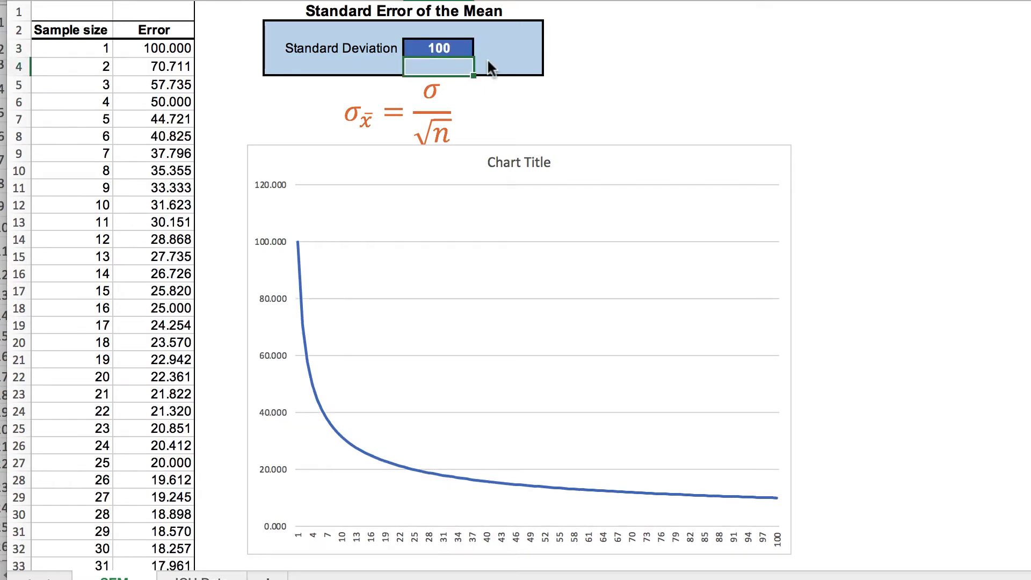
left_click(464, 49)
type("6")
key("Return")
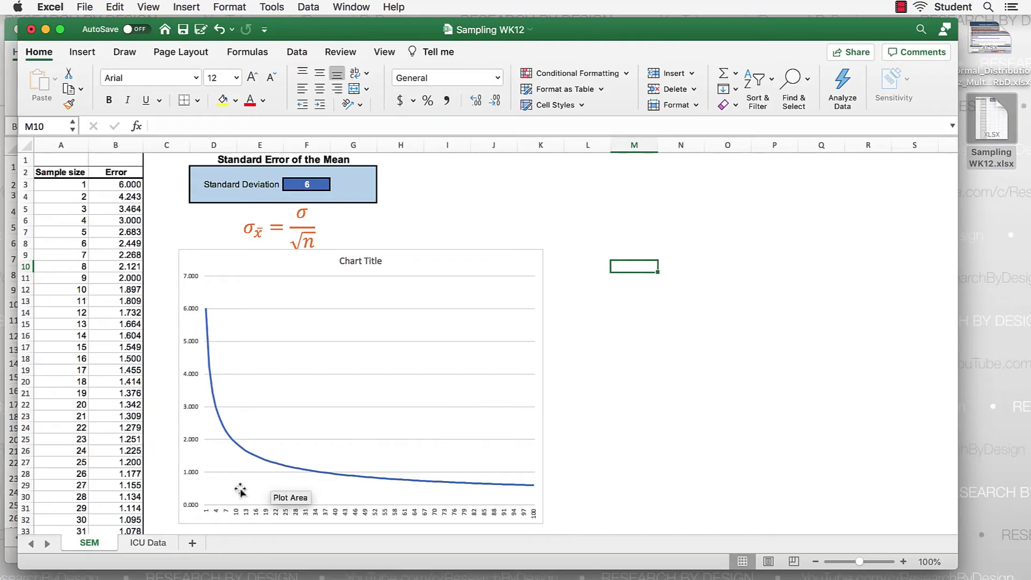
- Switch to the ICU Data sheet and select the Age column (column B) to see its statistics
left_click(151, 542)
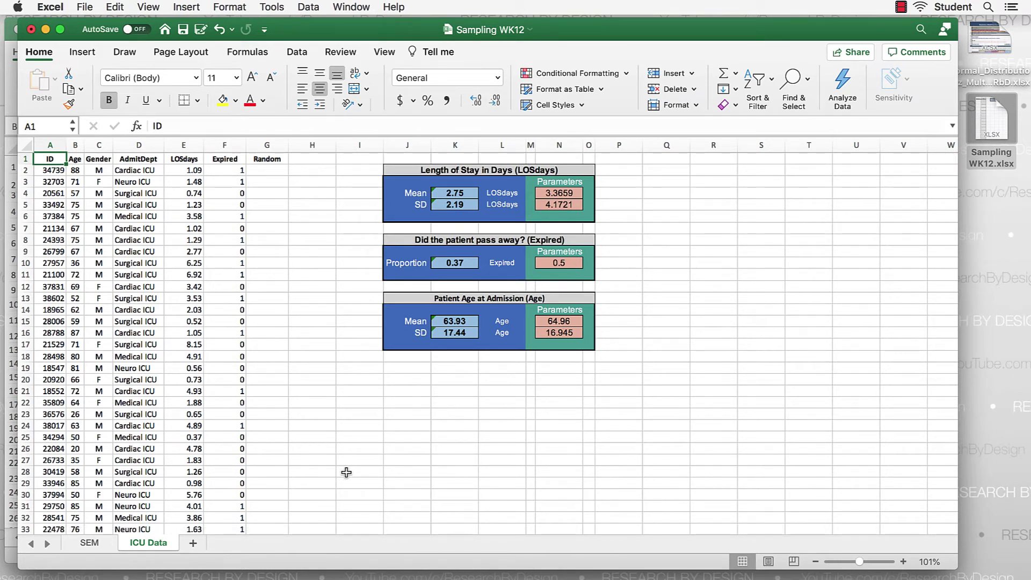
left_click(76, 145)
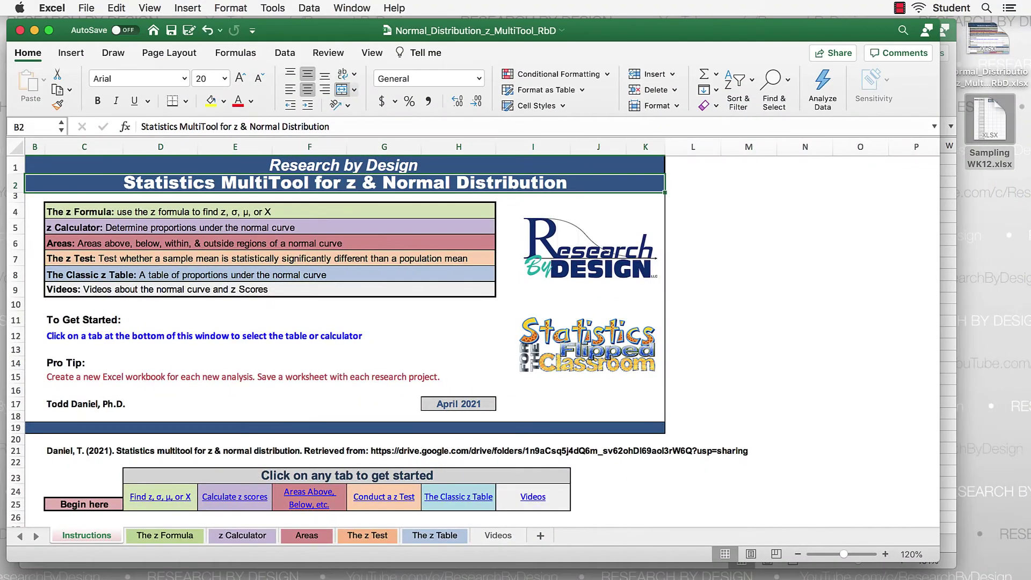
- Switch to The z Formula sheet and scroll down to box 6, Sampling Distribution for the Mean
left_click(168, 535)
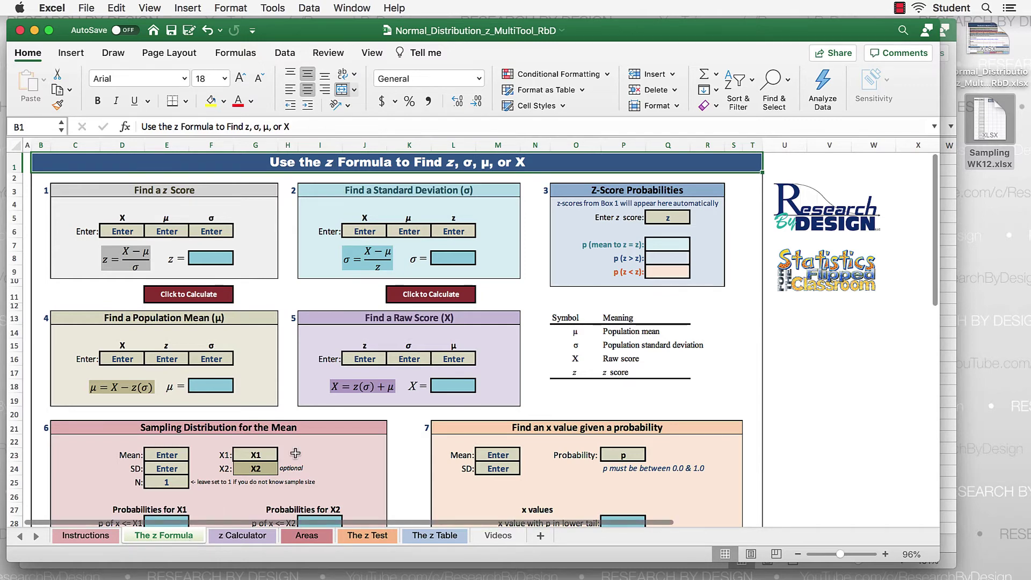
scroll(294, 453, "down", 5)
scroll(294, 452, "down", 4)
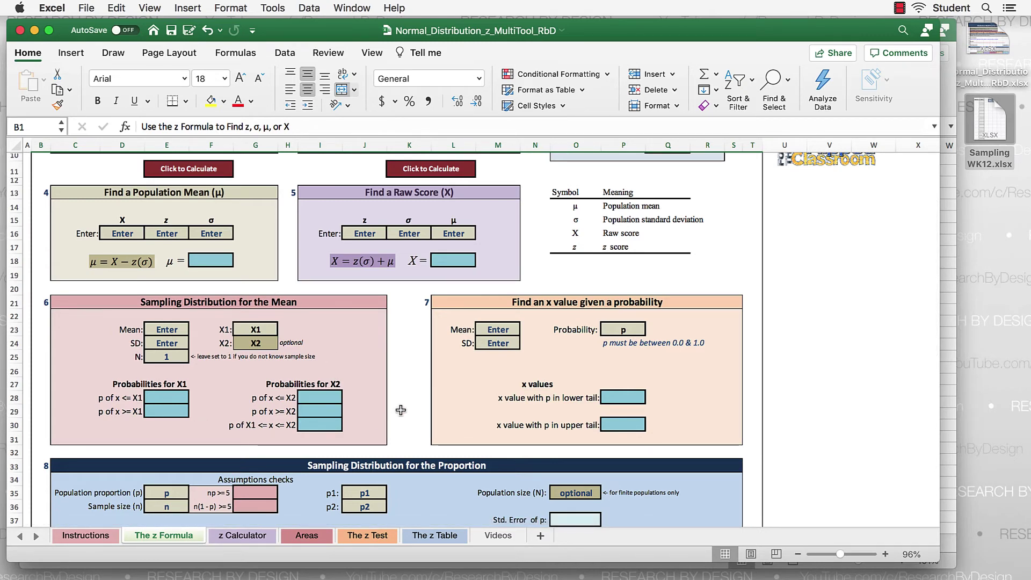
scroll(400, 410, "down", 8)
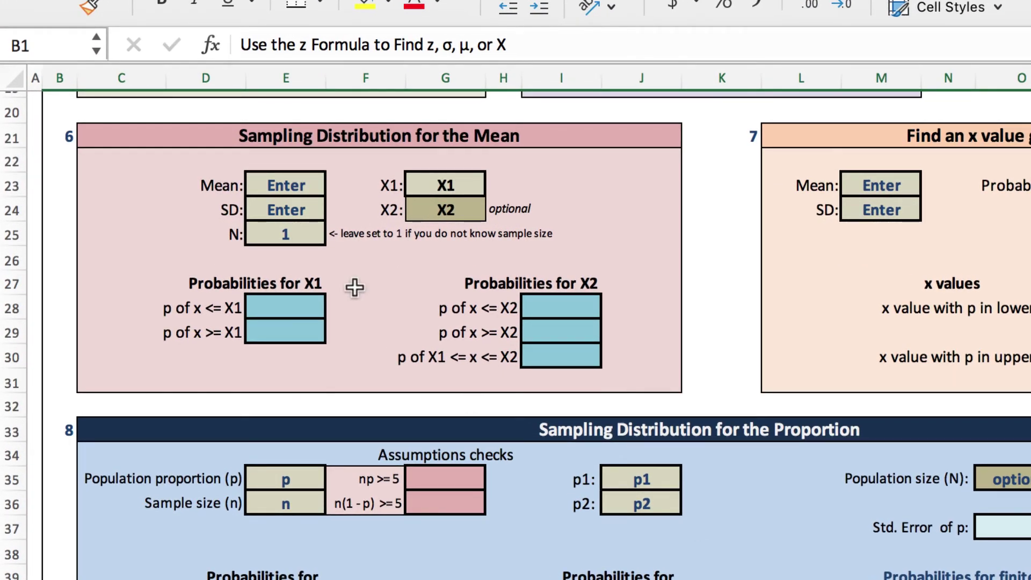
- Enter mean 64.96, SD 16.95 and sample size N 30 in box 6
left_click(316, 189)
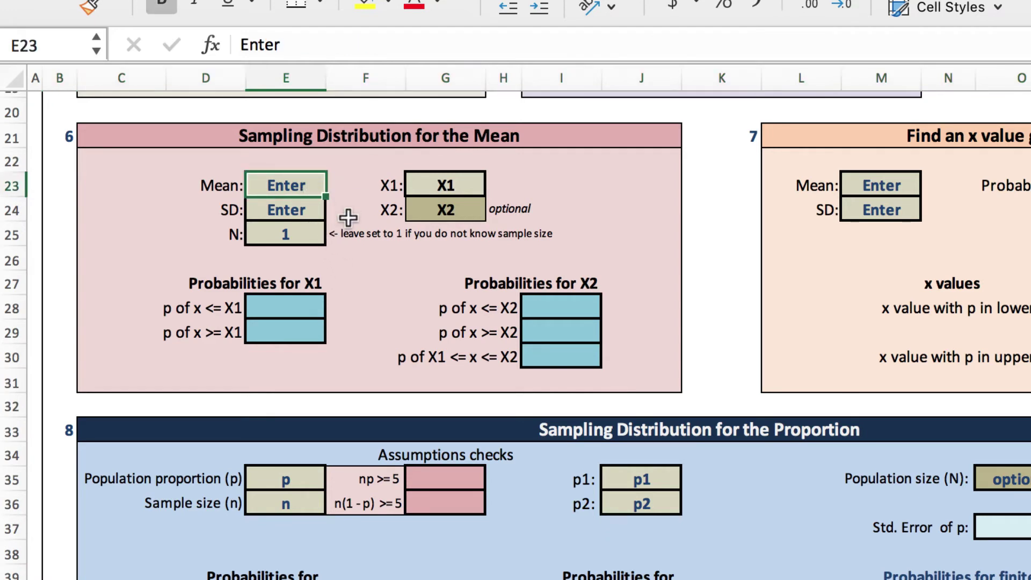
type("64.96")
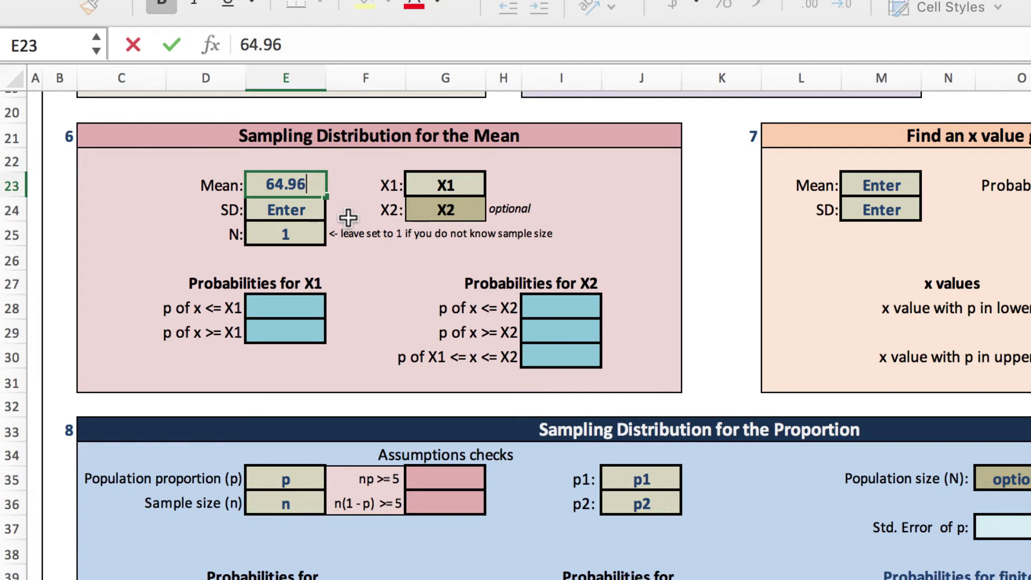
key("Return")
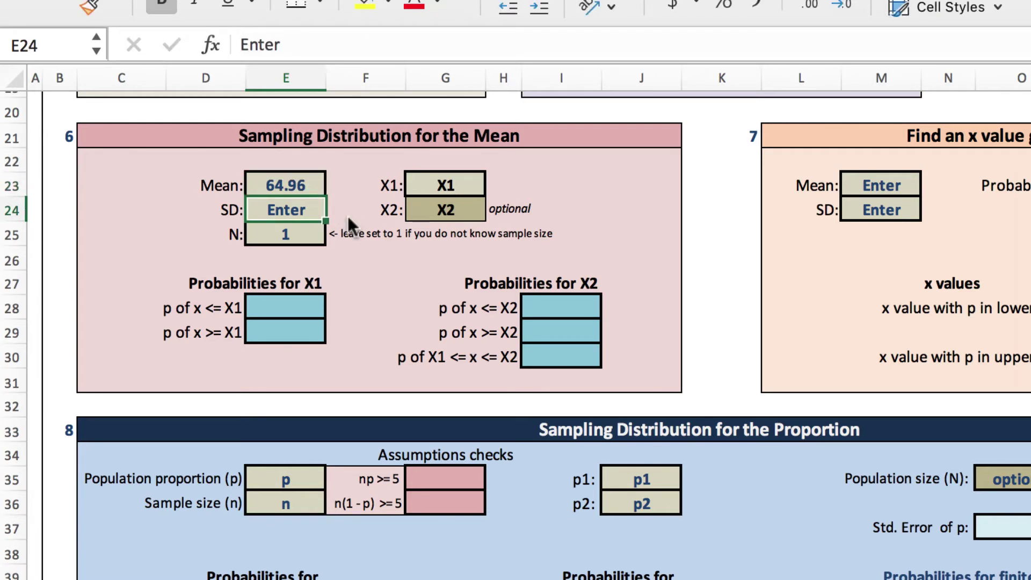
type("16")
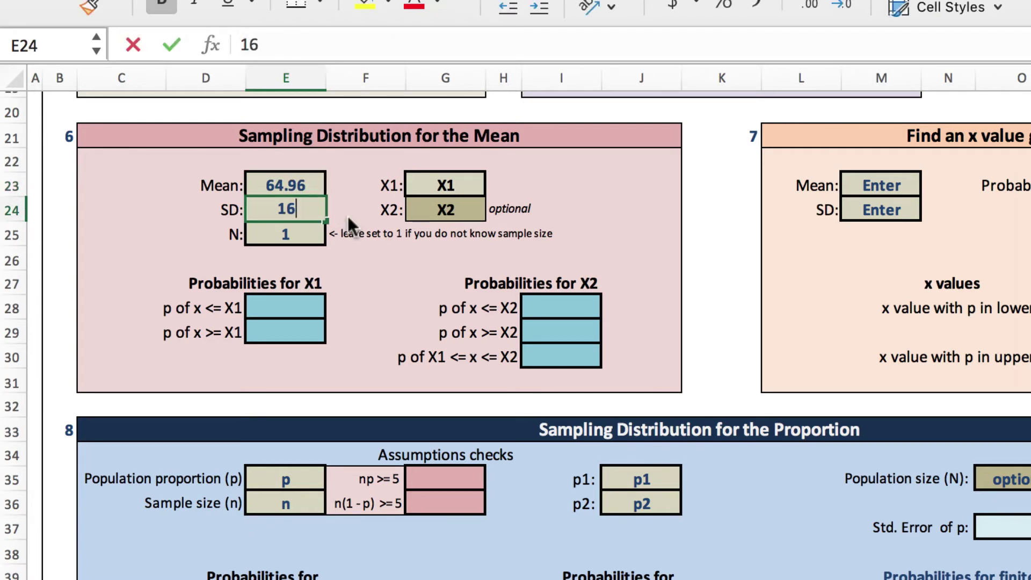
type(".95")
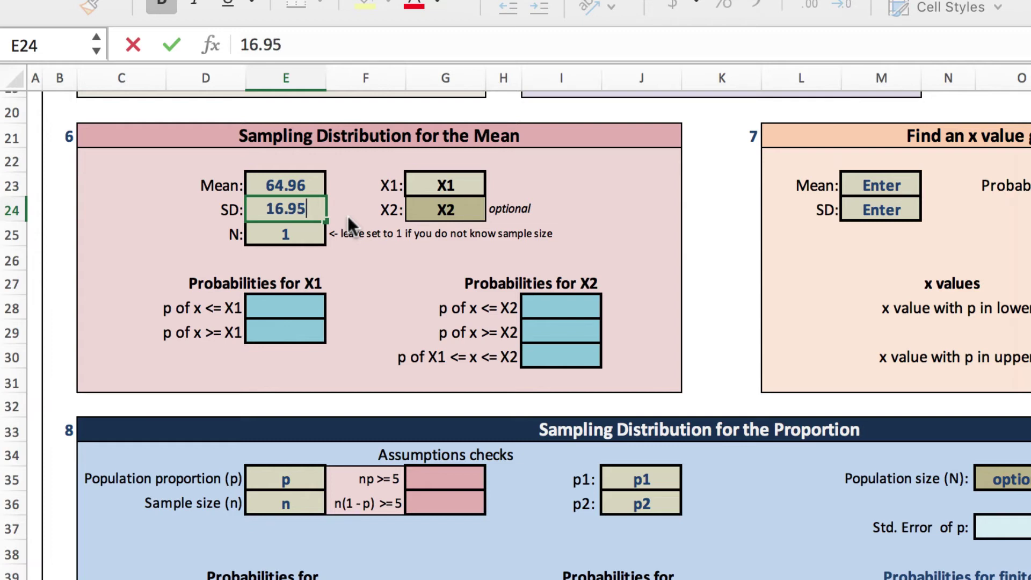
key("Return")
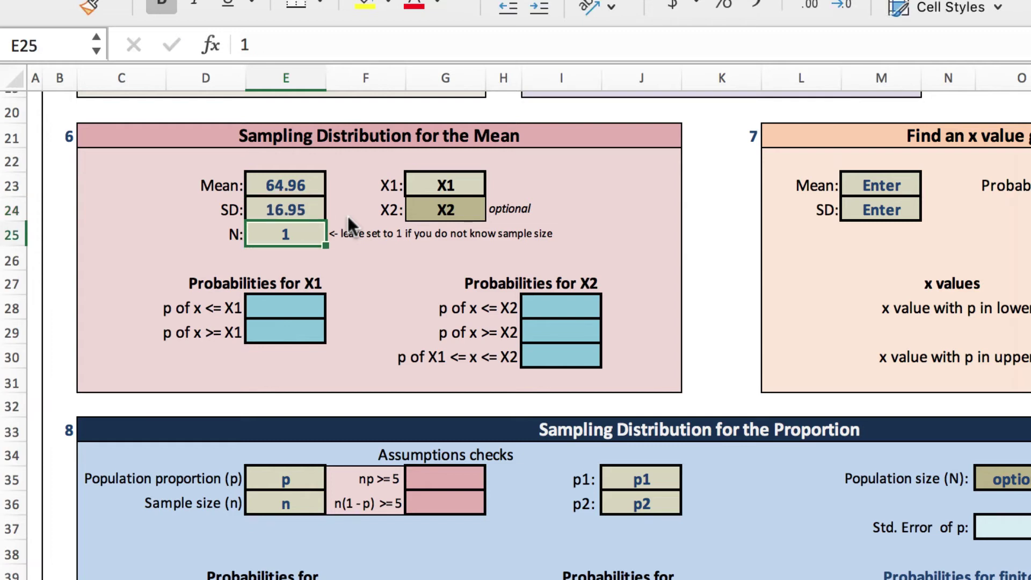
type("30")
key("Return")
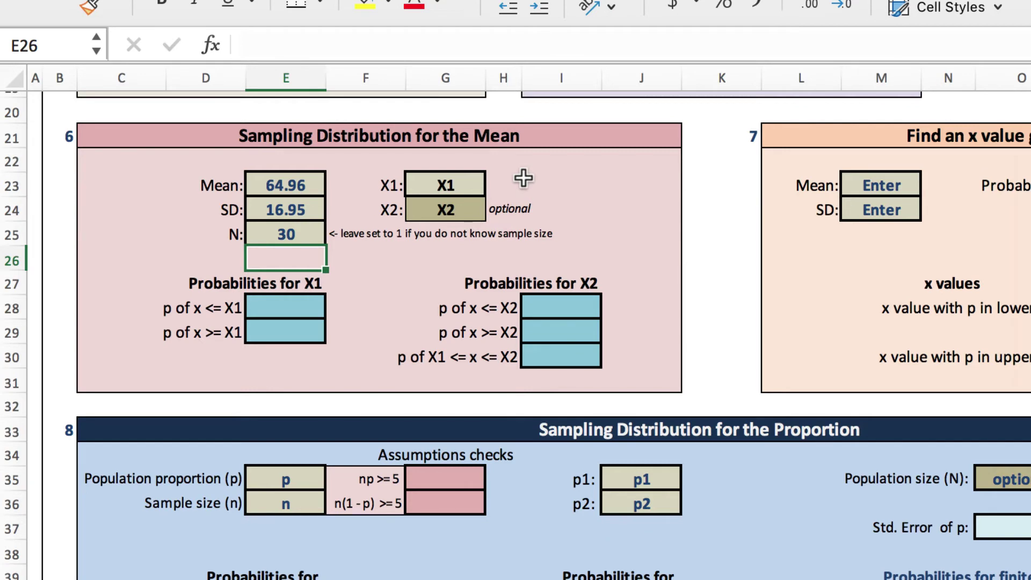
- Set X1 to 62.96 and X2 to 66.96, giving a between-values probability of 0.4819
left_click(471, 185)
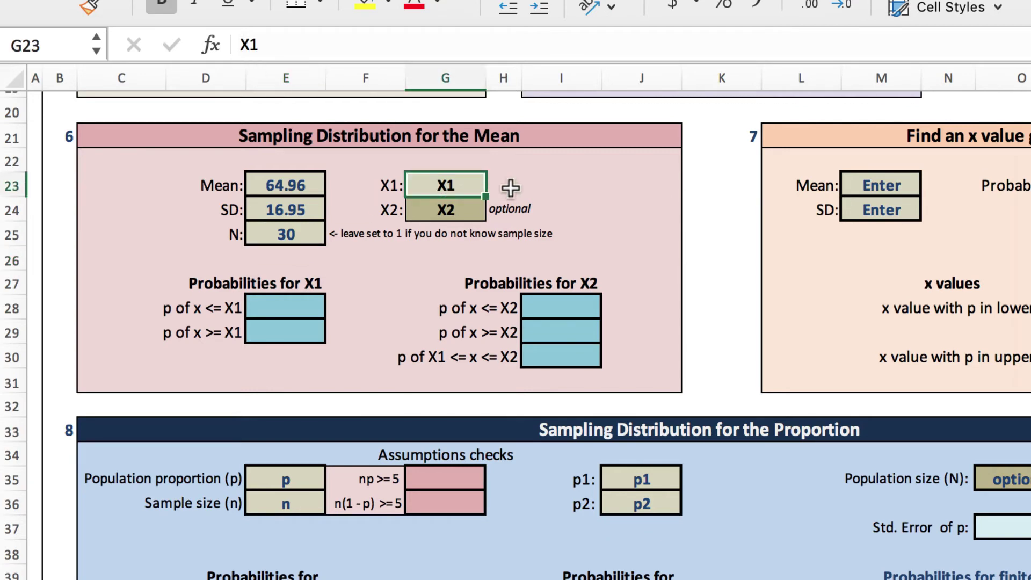
type("62.96")
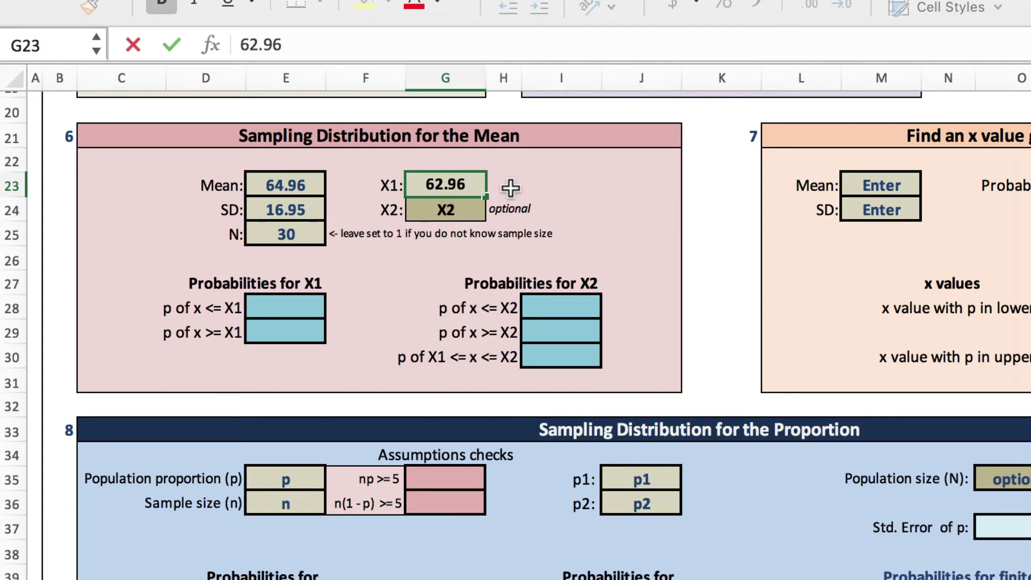
key("Return")
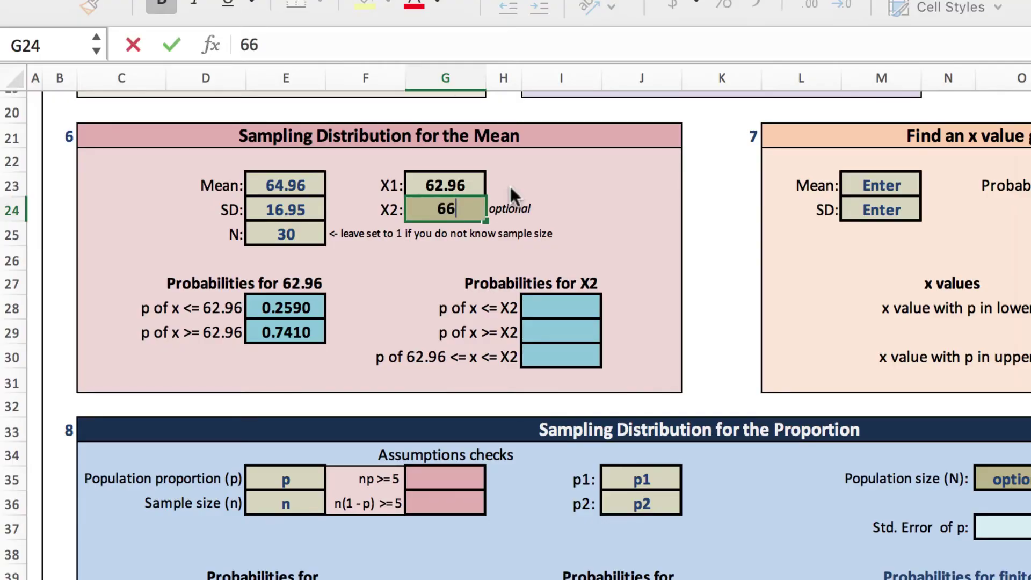
type("96")
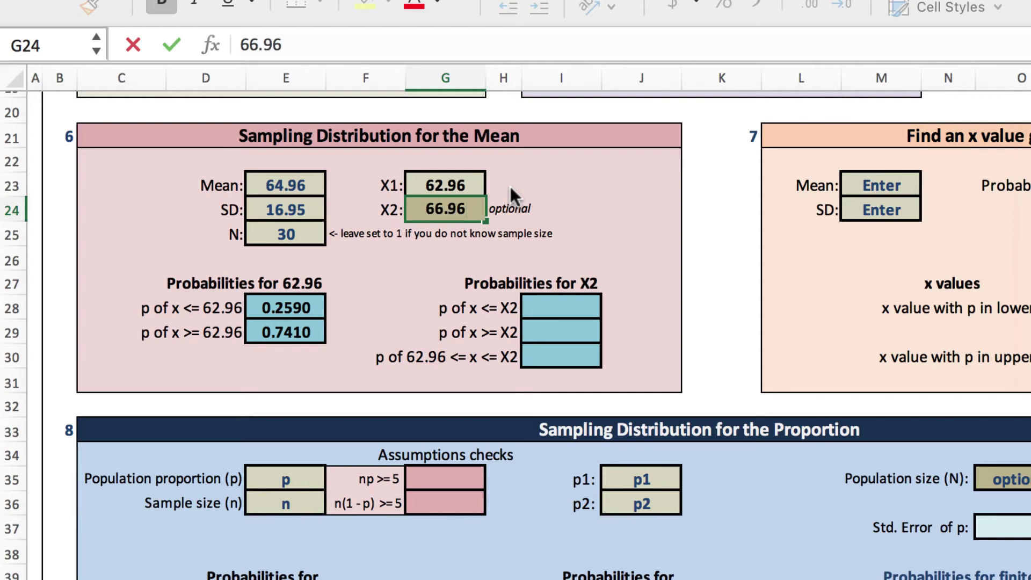
key("Return")
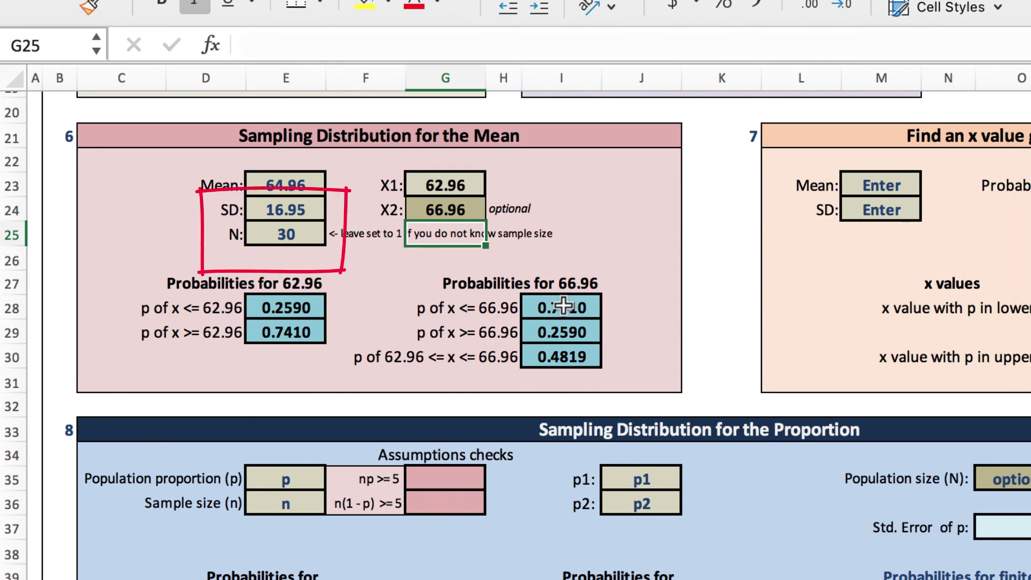
- Change box 6's sample size N from 30 to 100 and confirm the probability rises to 0.7620
left_click(305, 232)
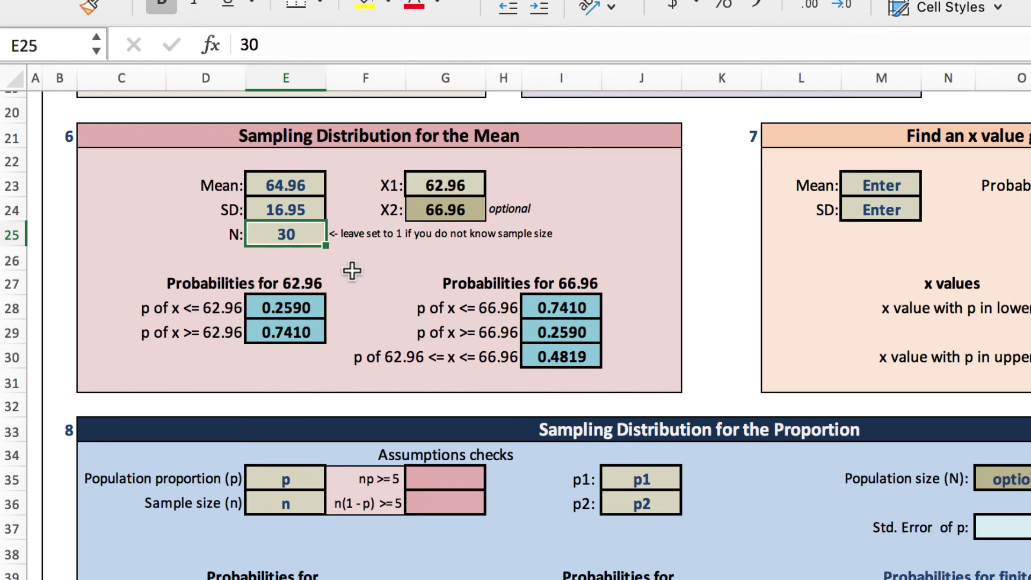
left_click(556, 357)
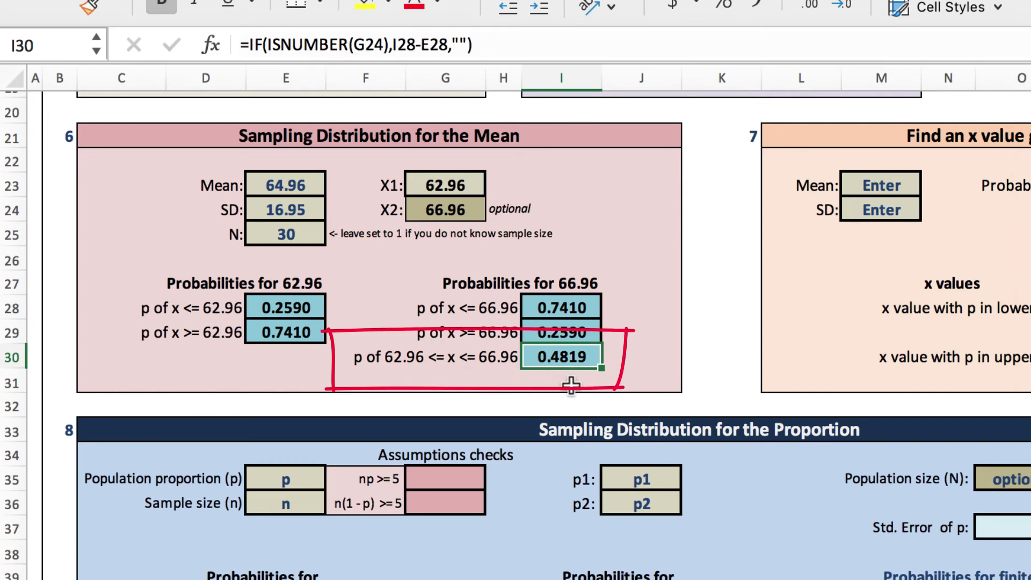
left_click(287, 232)
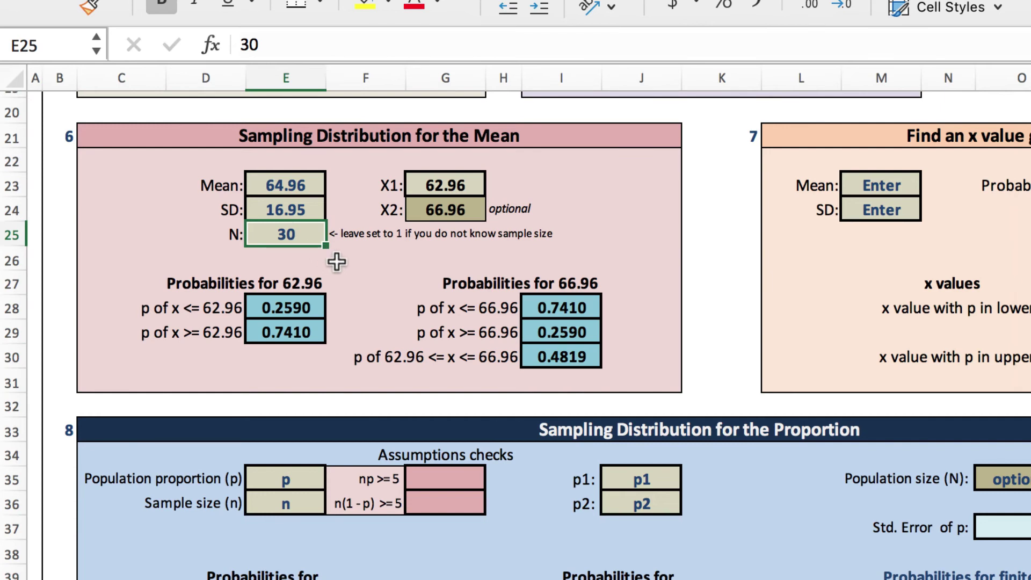
type("100")
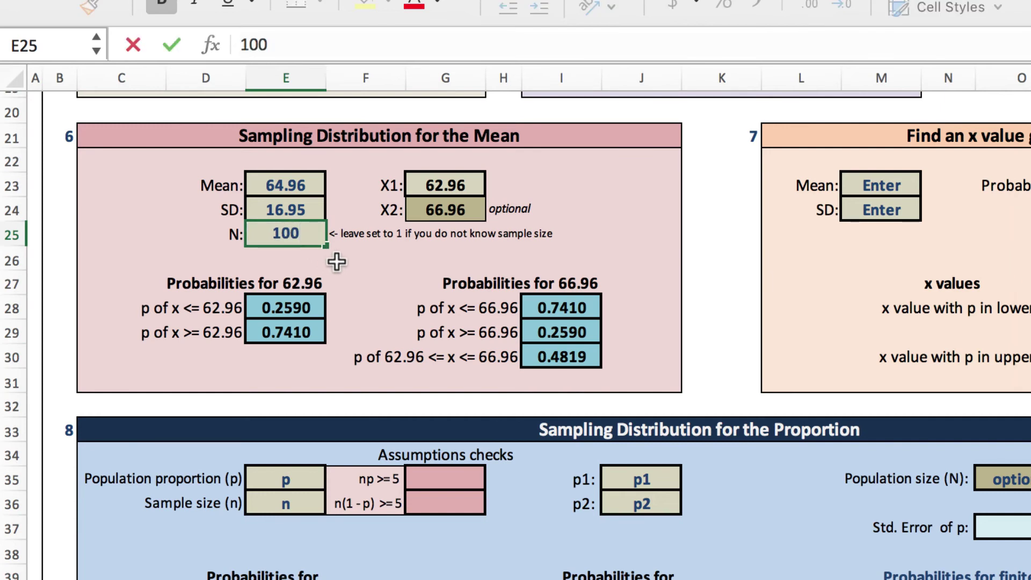
left_click(336, 262)
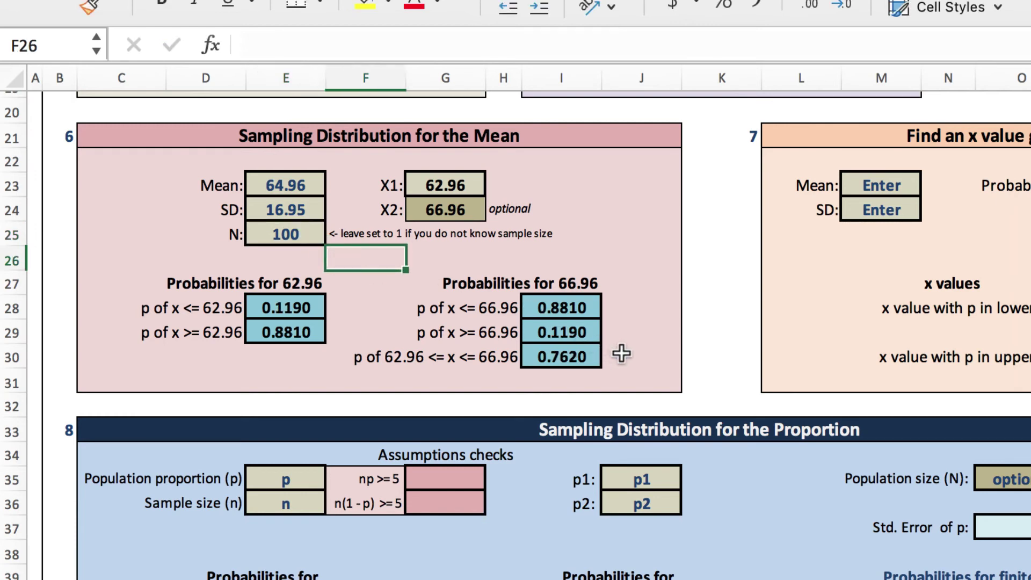
left_click(595, 357)
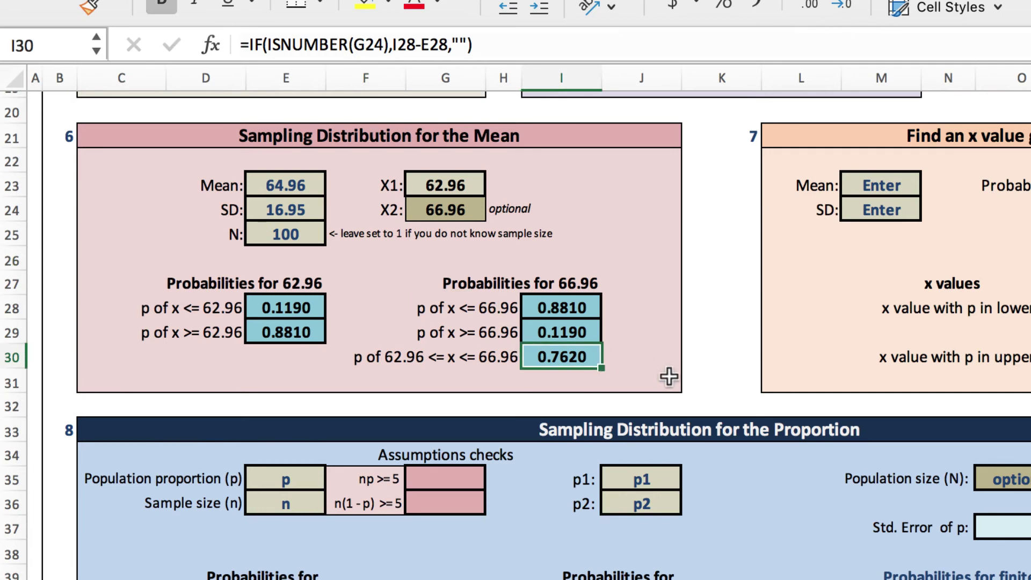